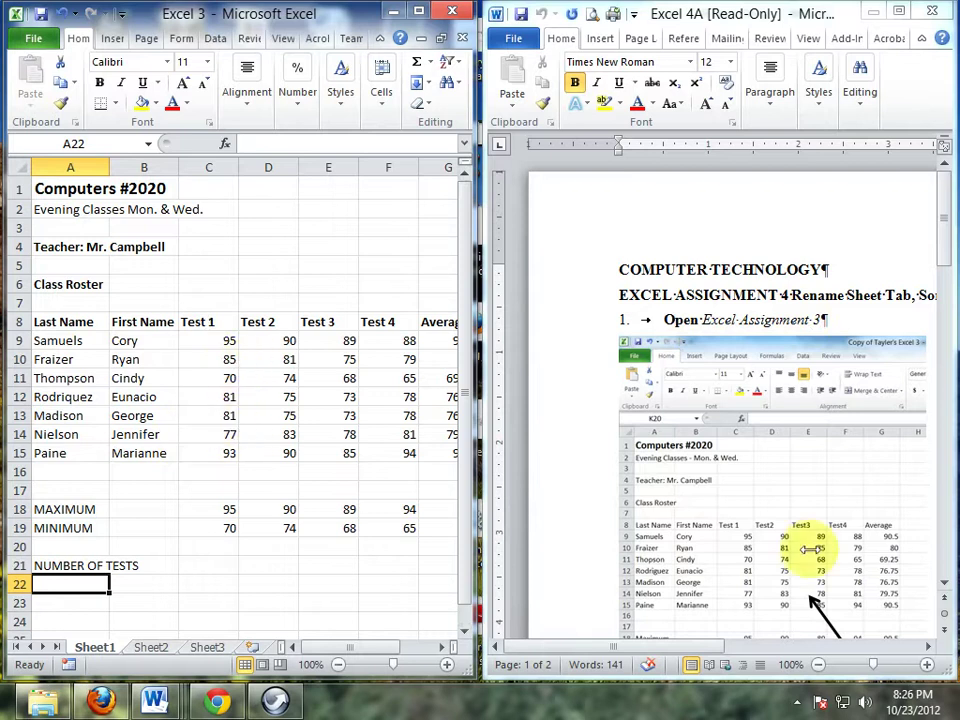
Rename the Sheet1 worksheet tab to 'Test Grades'
scroll(800, 524, "down", 2)
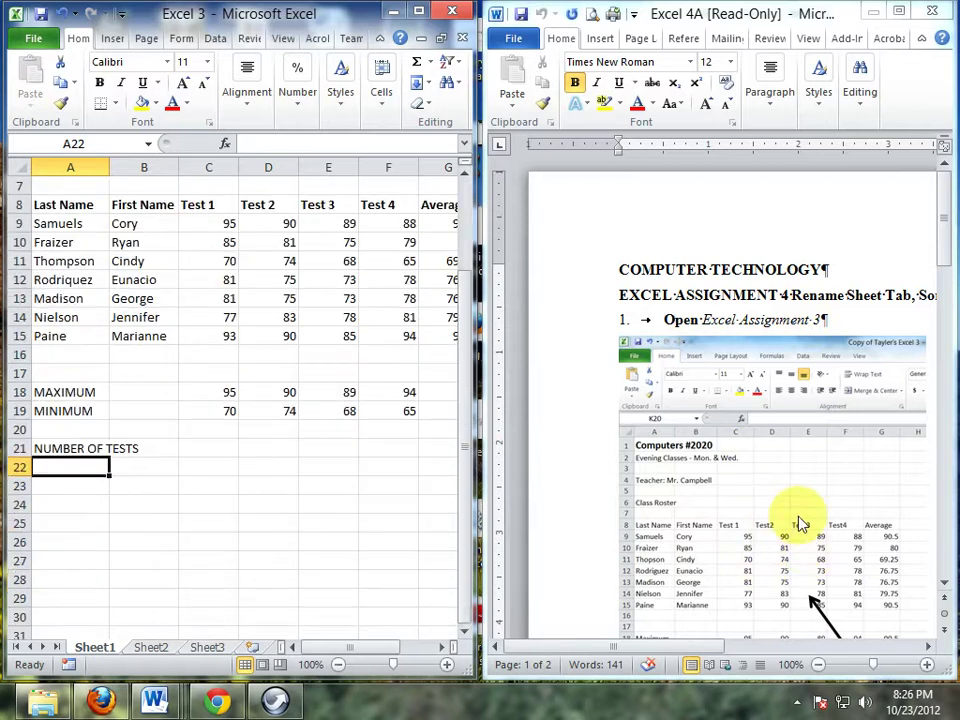
scroll(795, 521, "up", 1)
scroll(800, 519, "down", 3)
scroll(800, 520, "down", 2)
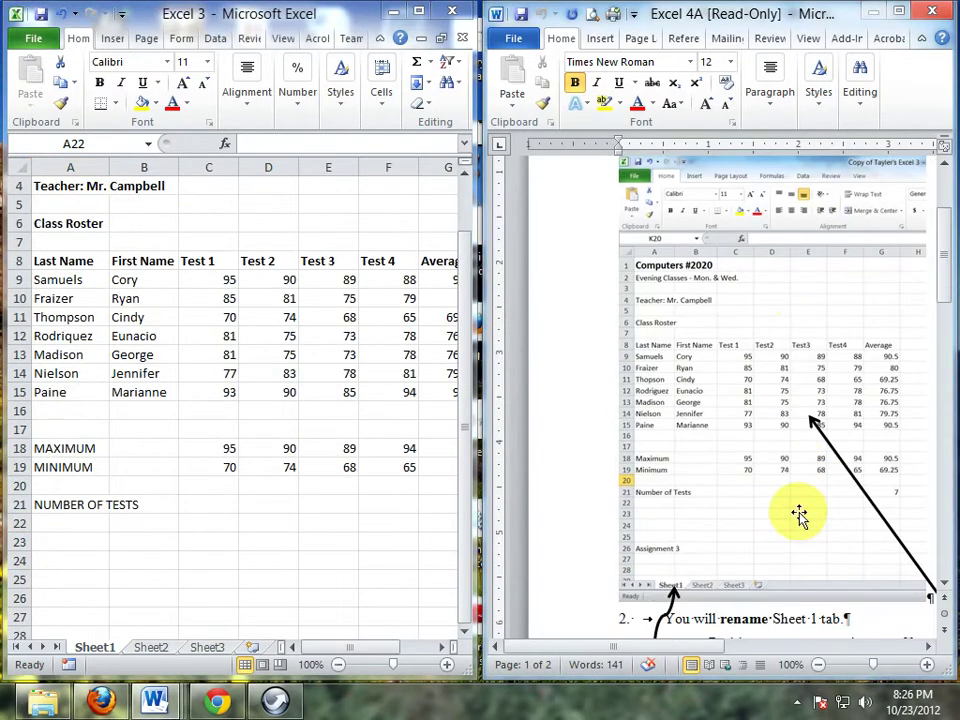
scroll(797, 514, "down", 2)
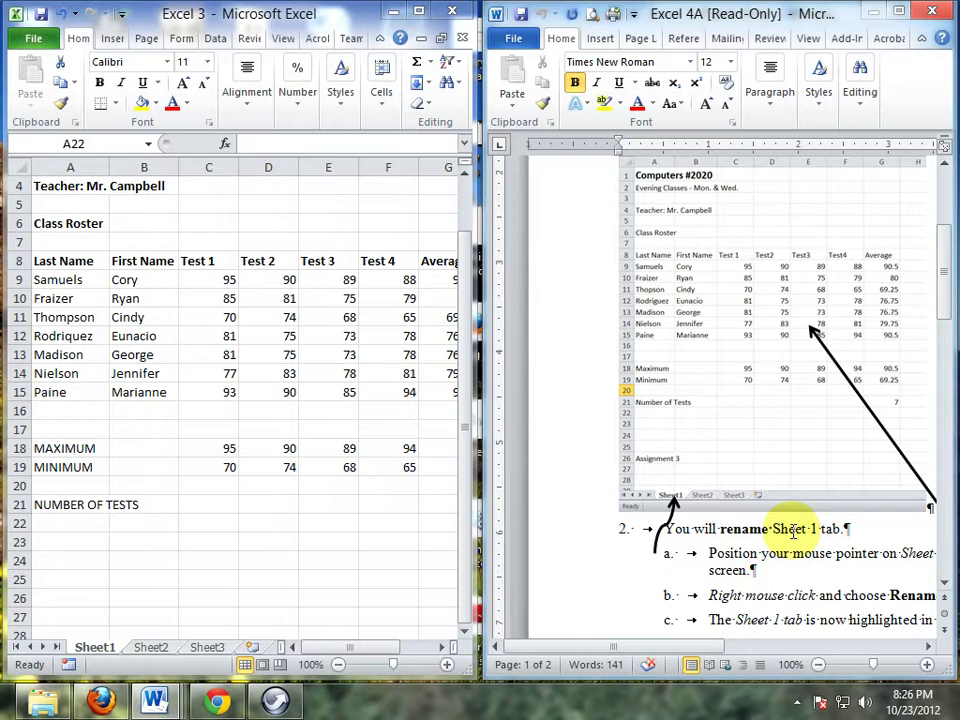
double_click(97, 650)
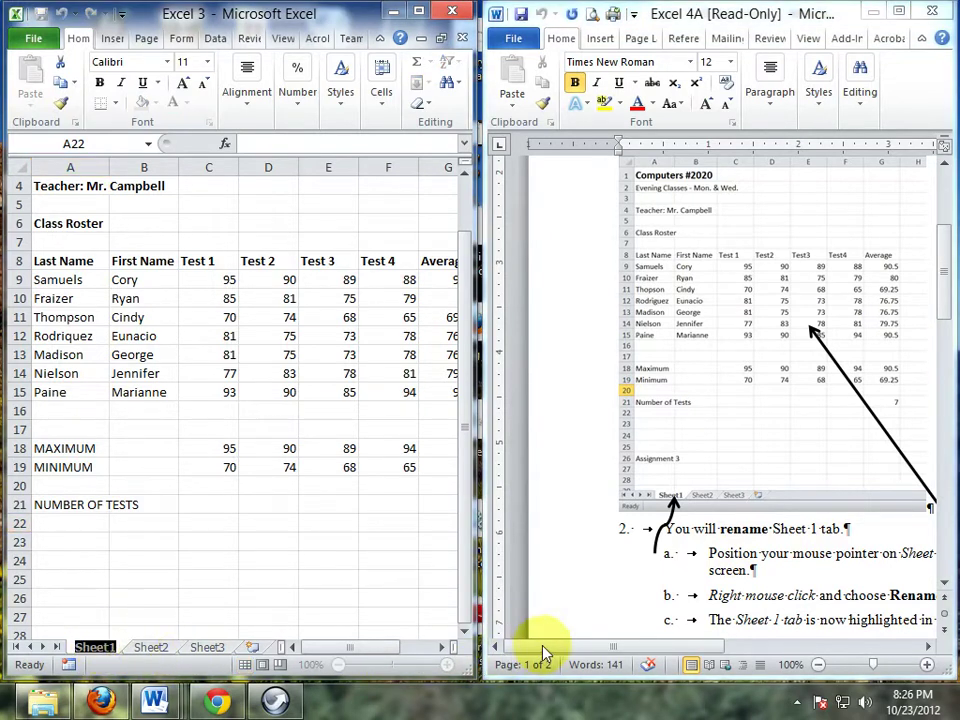
left_click_drag(544, 650, 582, 650)
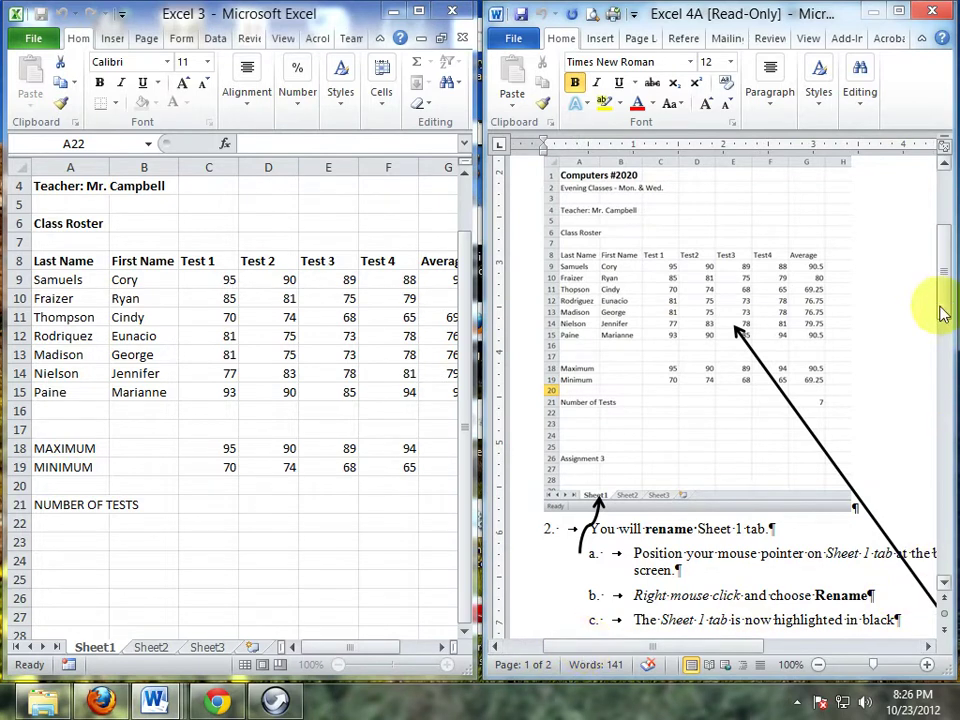
left_click_drag(943, 308, 945, 334)
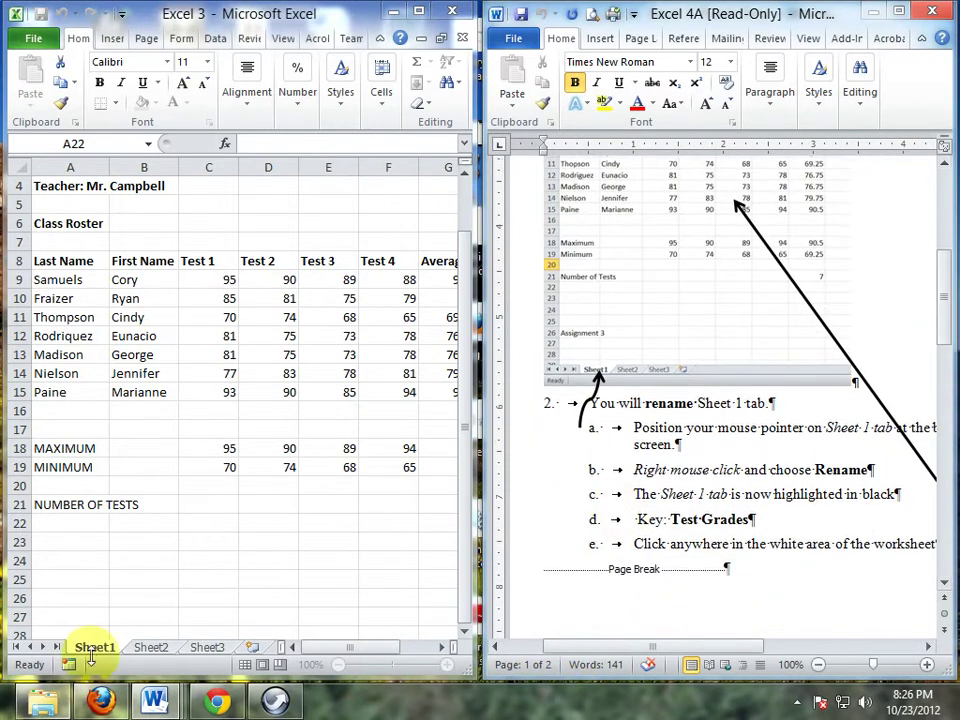
type("T")
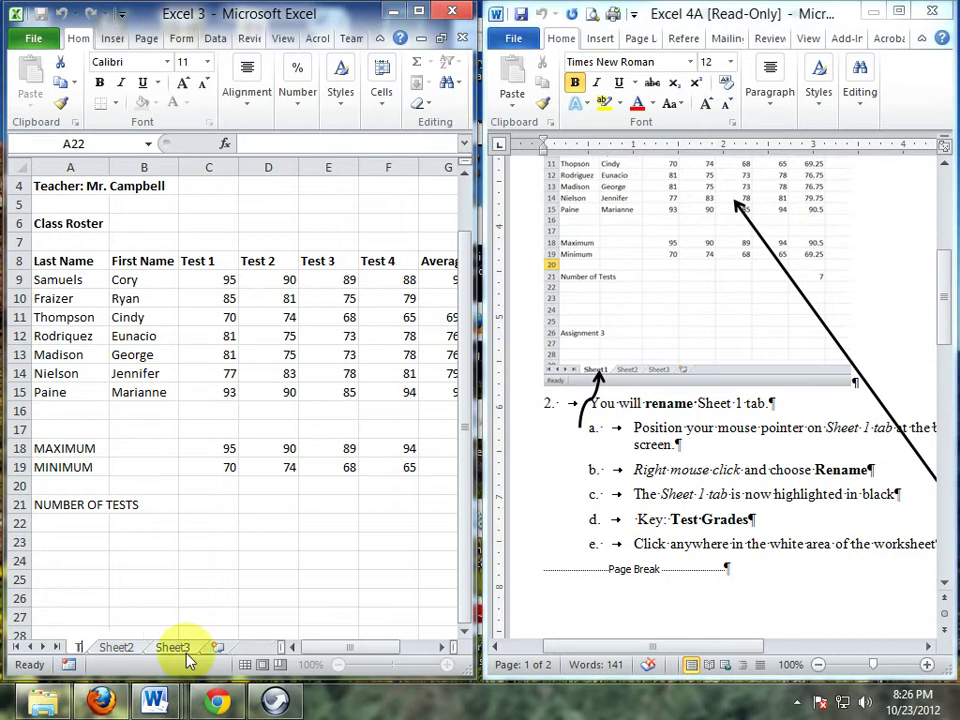
type("est Grad")
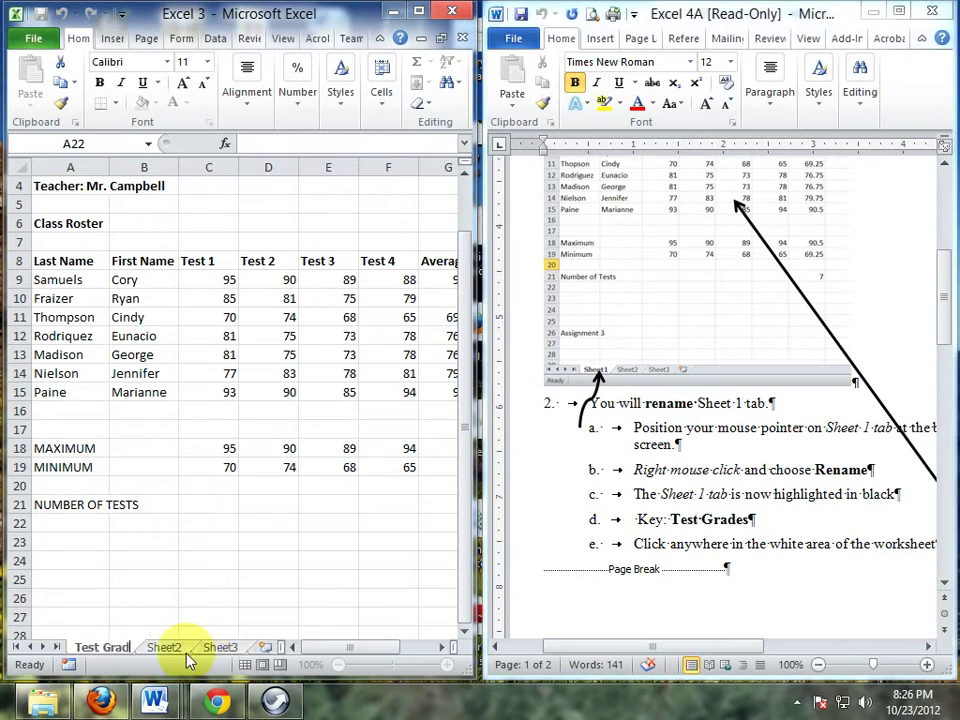
type("es")
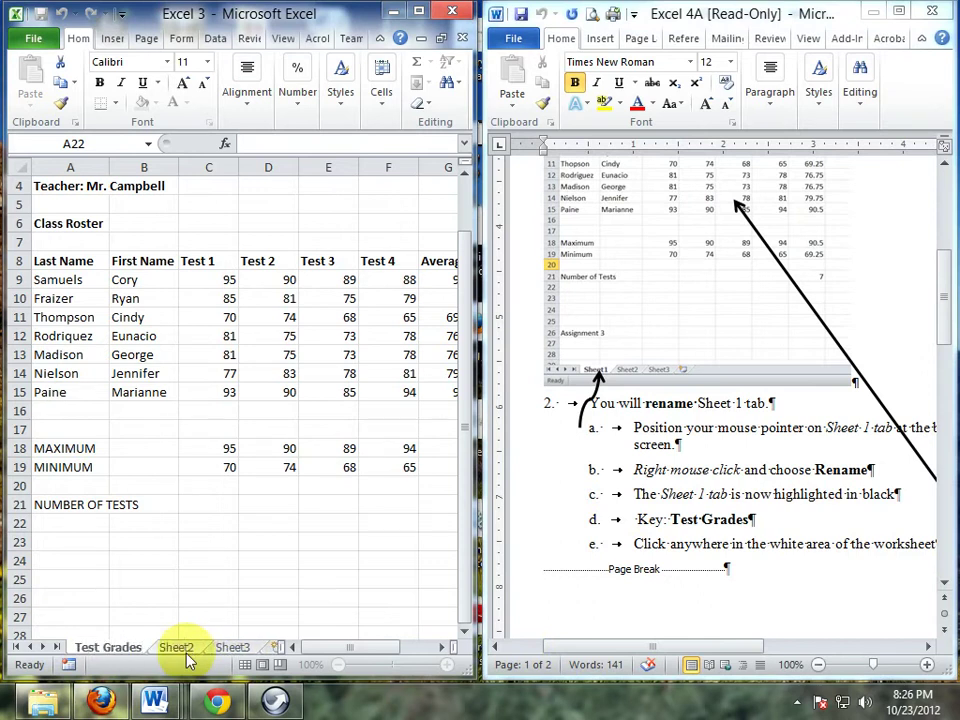
left_click(138, 598)
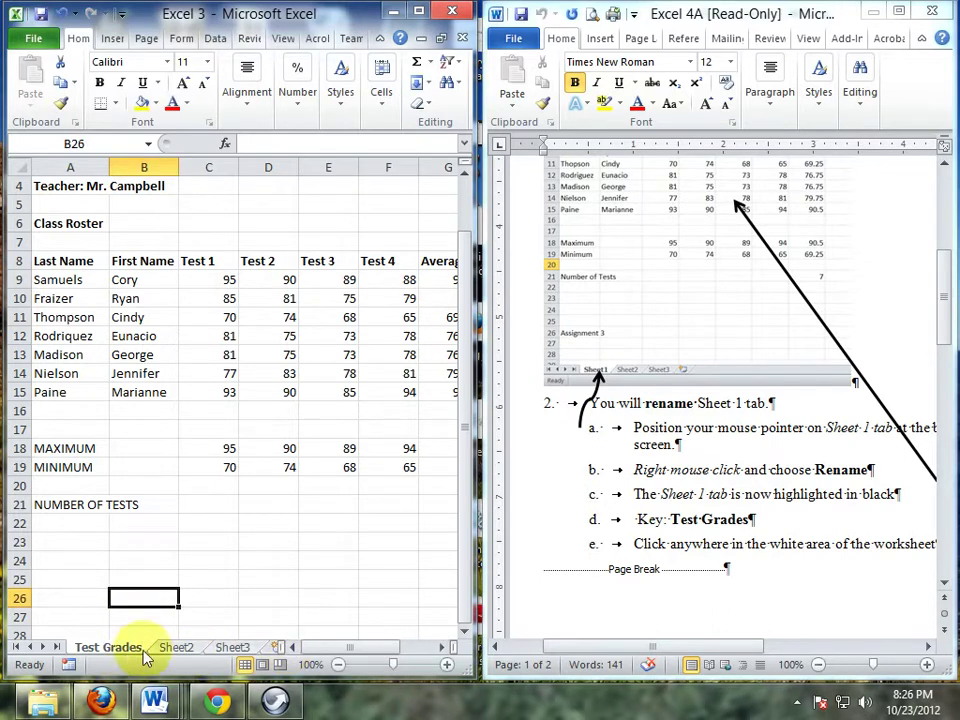
right_click(245, 648)
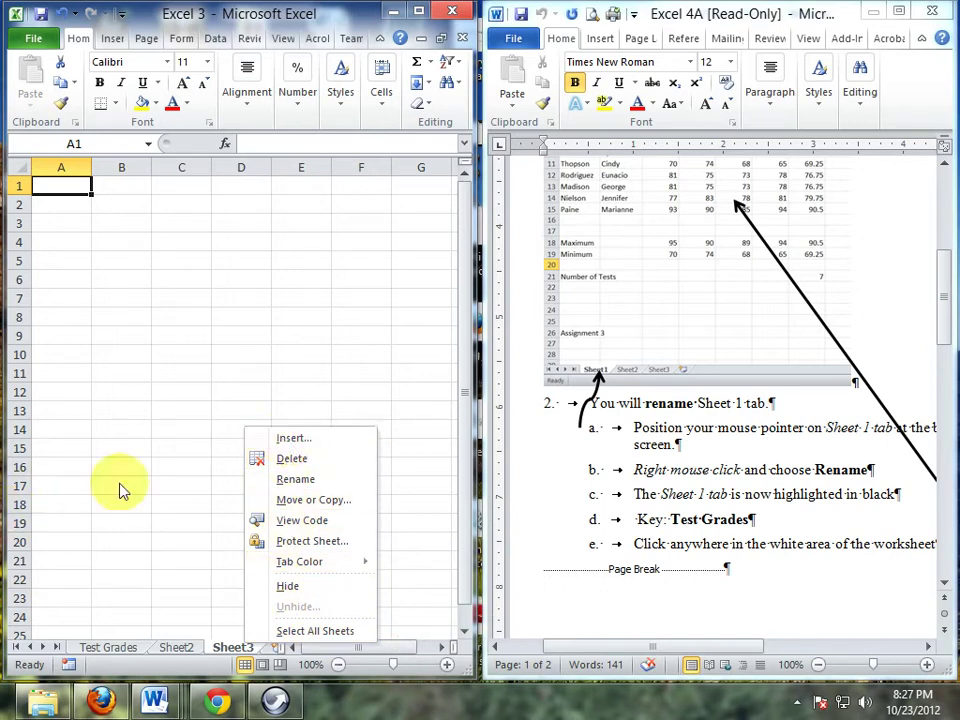
left_click(136, 651)
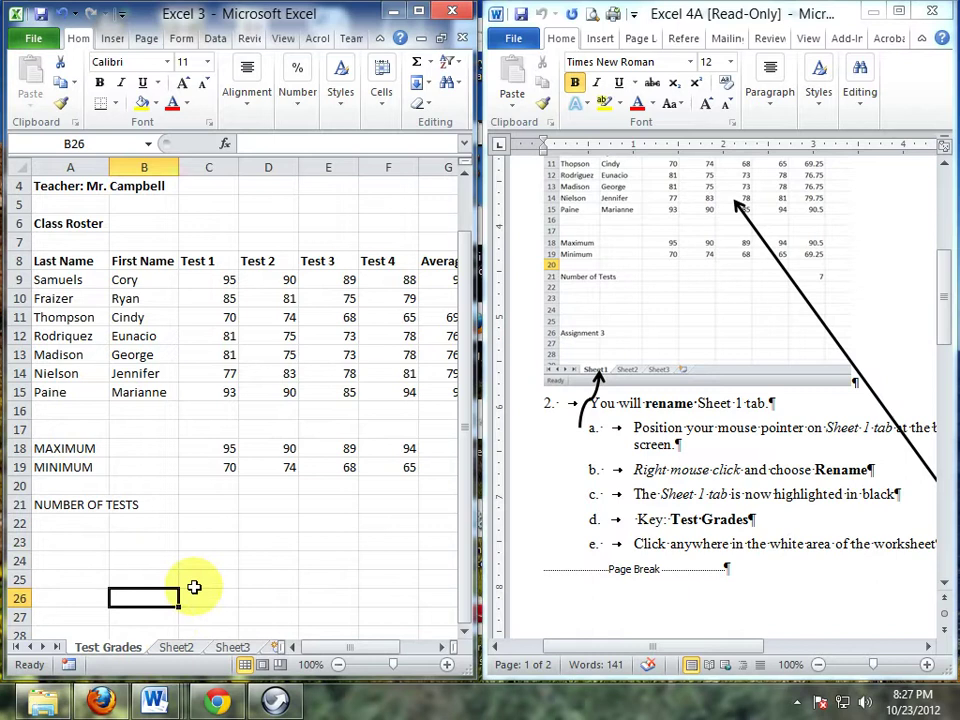
scroll(676, 556, "down", 1)
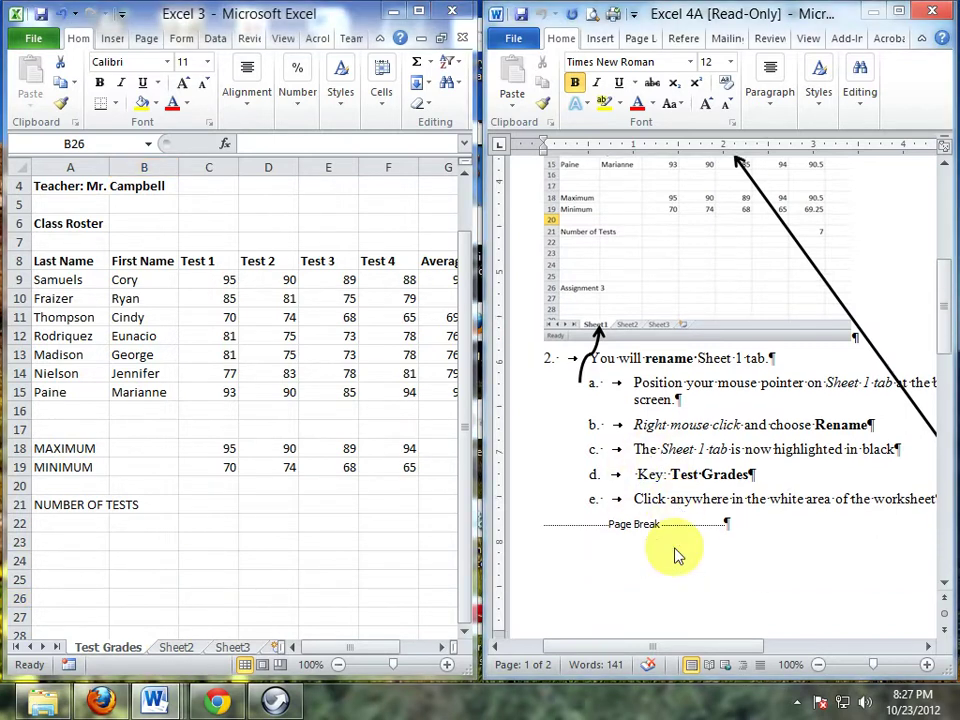
left_click_drag(700, 647, 814, 646)
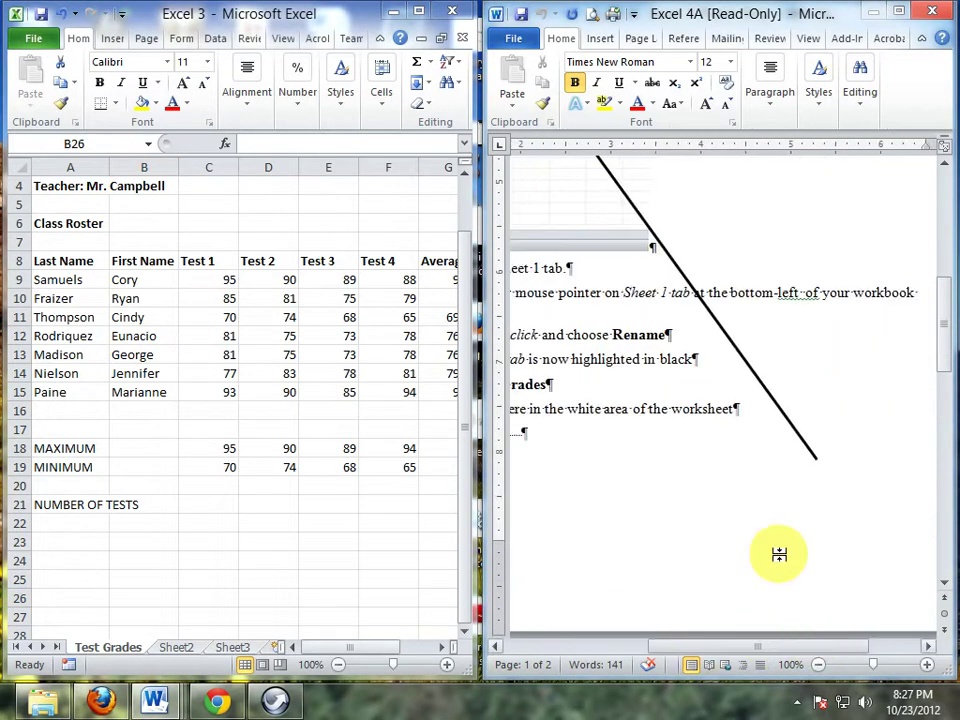
scroll(754, 486, "down", 4)
scroll(754, 486, "down", 3)
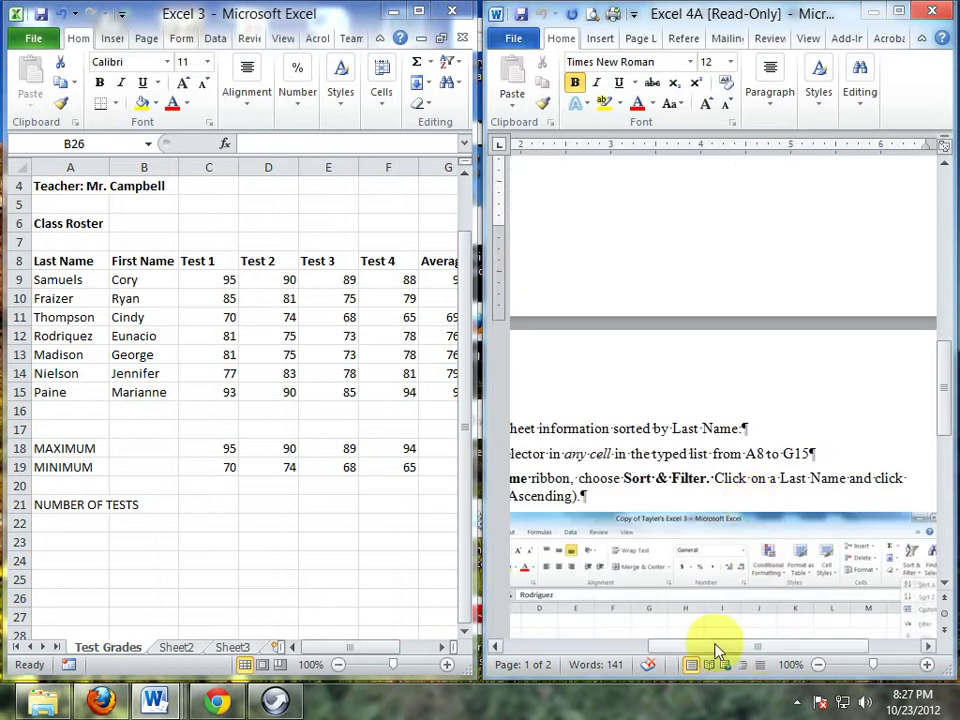
left_click_drag(716, 652, 597, 648)
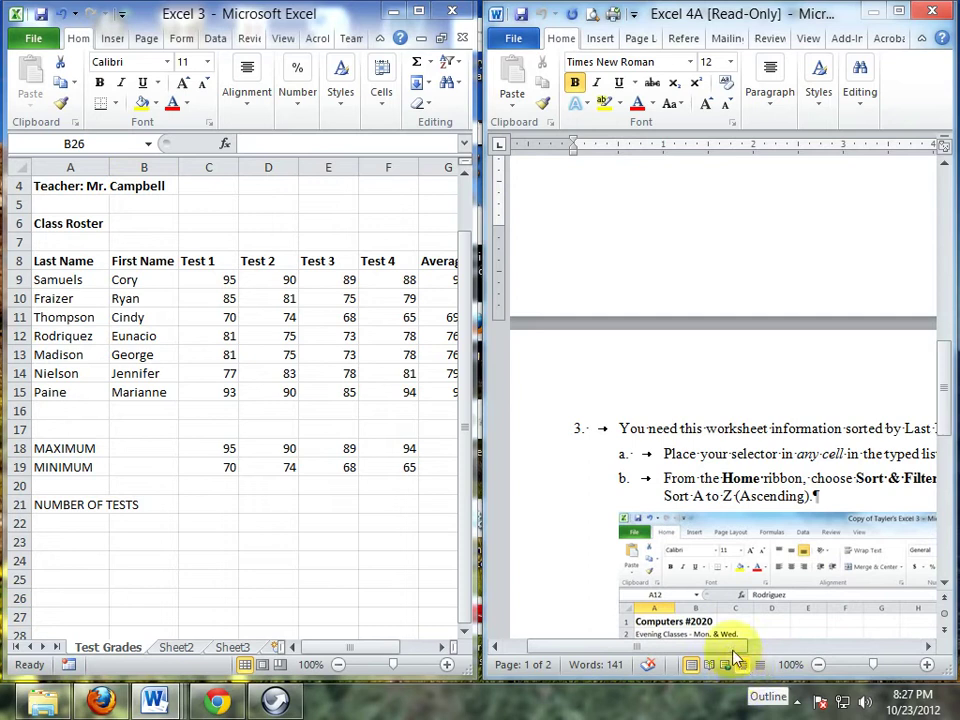
left_click_drag(726, 648, 776, 650)
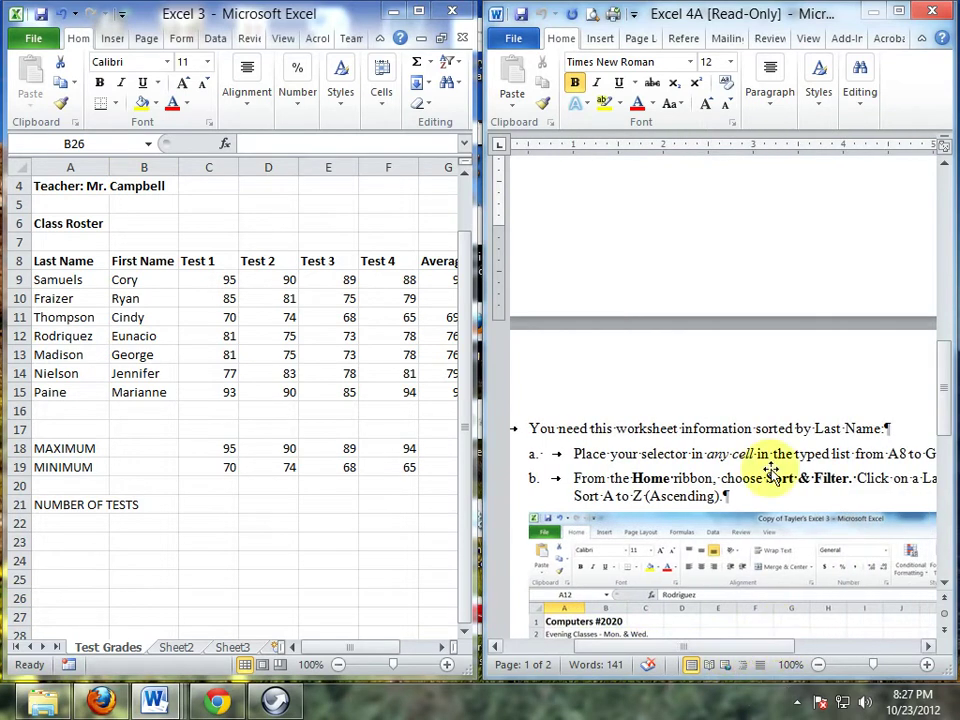
scroll(785, 492, "down", 1)
scroll(781, 494, "down", 1)
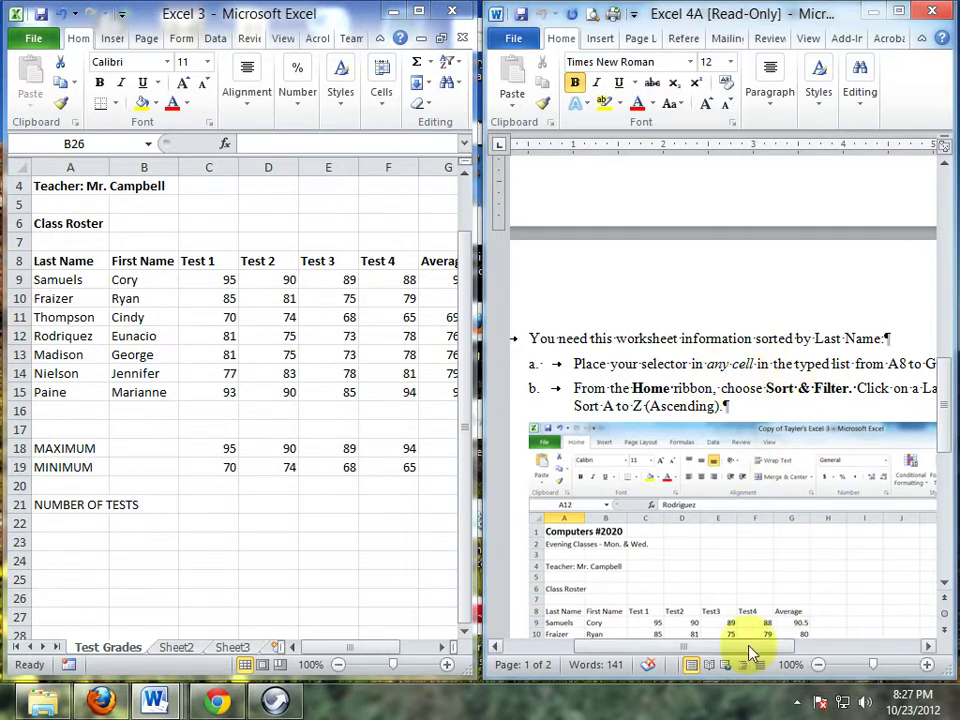
mouse_move(748, 648)
left_mouse_down()
mouse_move(770, 648)
mouse_move(757, 650)
left_mouse_up()
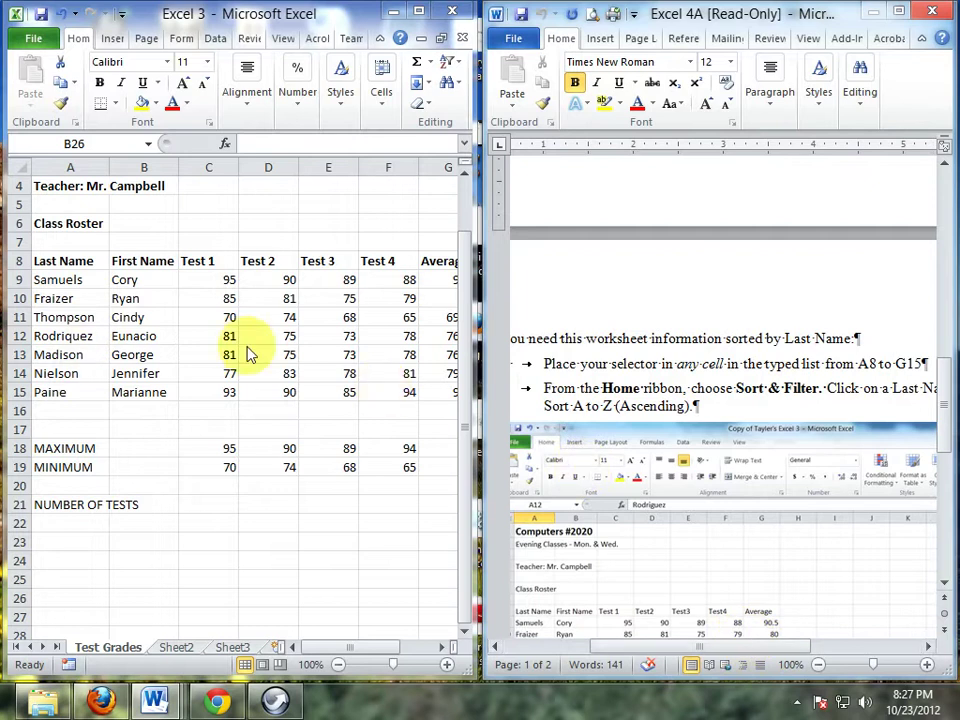
Select cell C11 in the roster and bring up the Custom Sort dialog
left_click(234, 318)
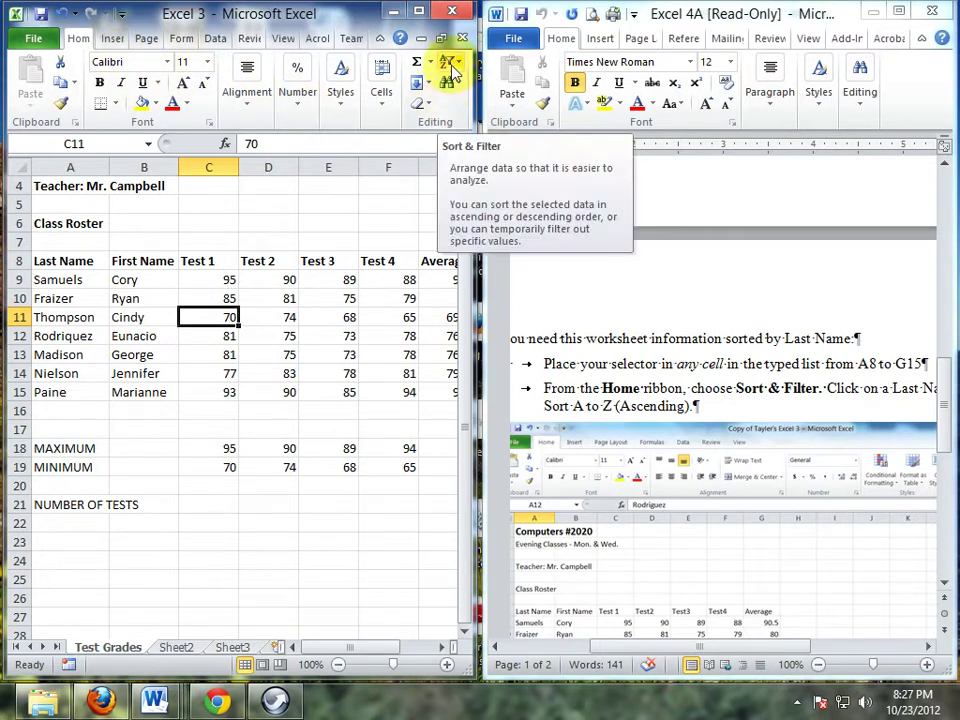
left_click(447, 63)
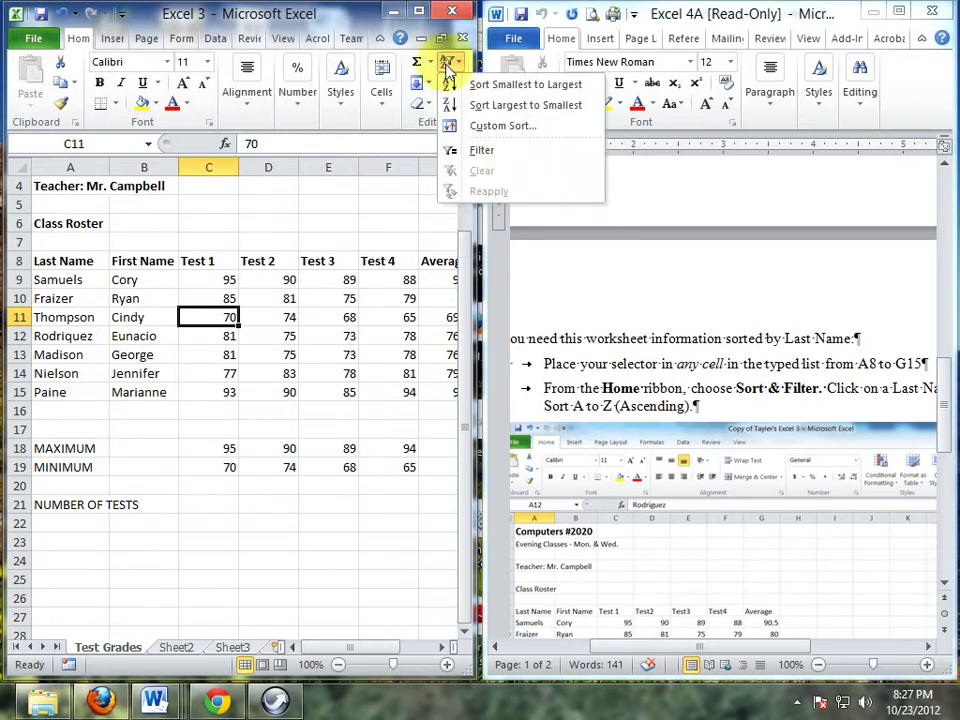
left_click(478, 128)
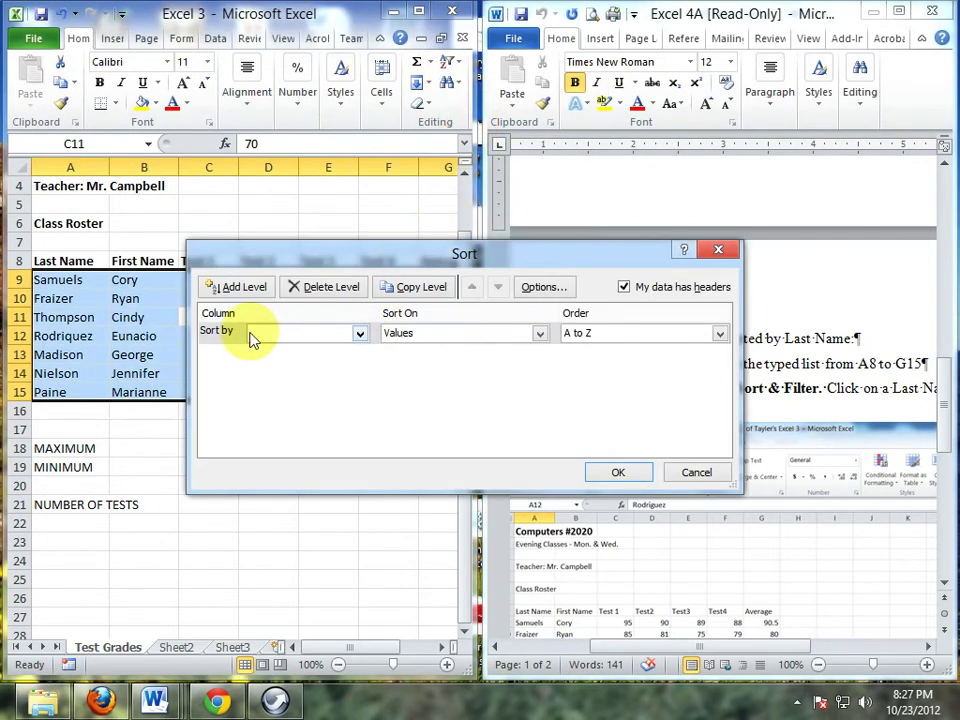
Sort the roster by the Last Name column, A to Z
left_click(359, 333)
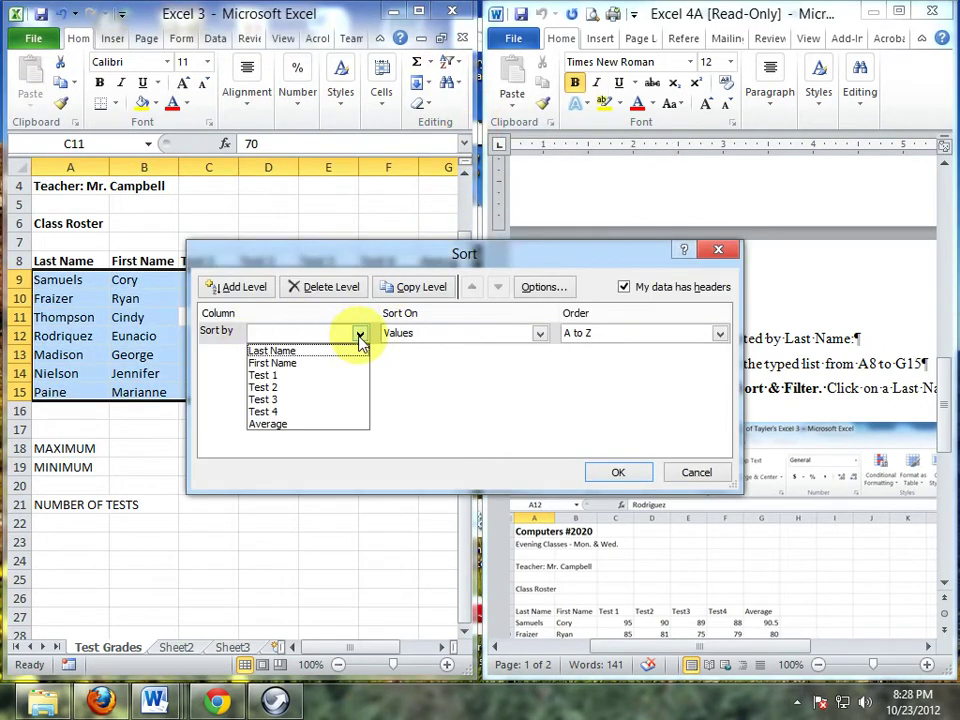
left_click(278, 351)
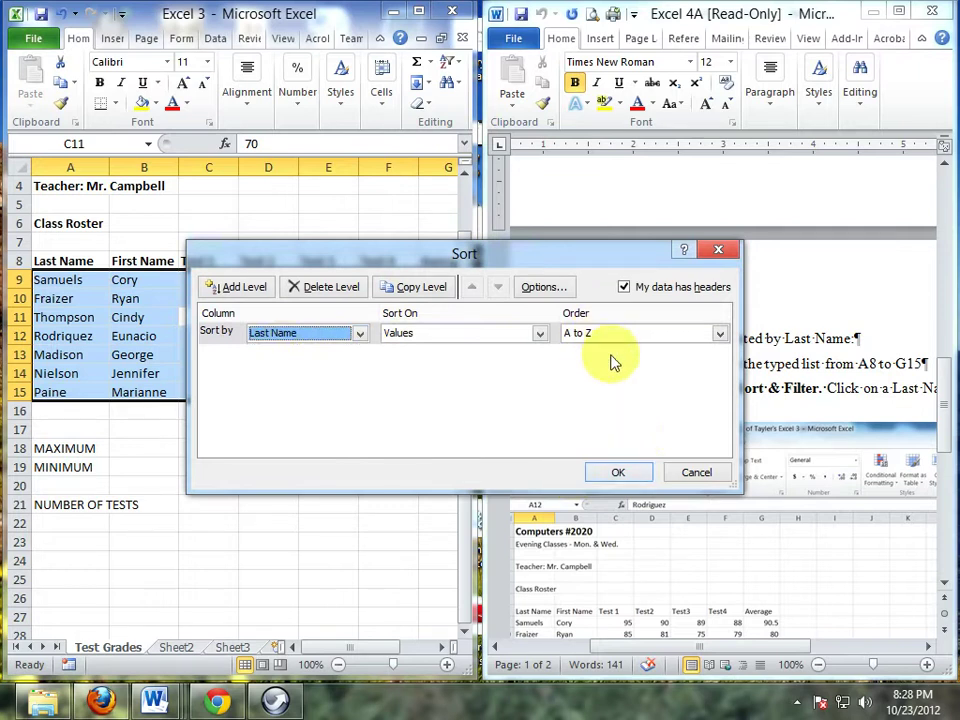
left_click(617, 477)
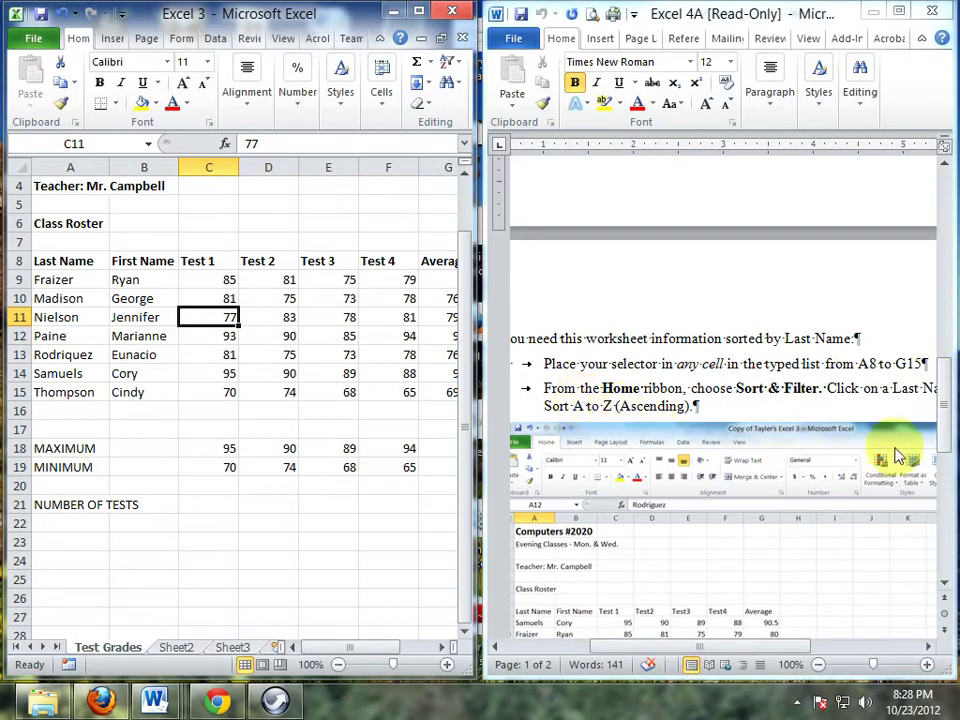
left_click_drag(943, 418, 936, 535)
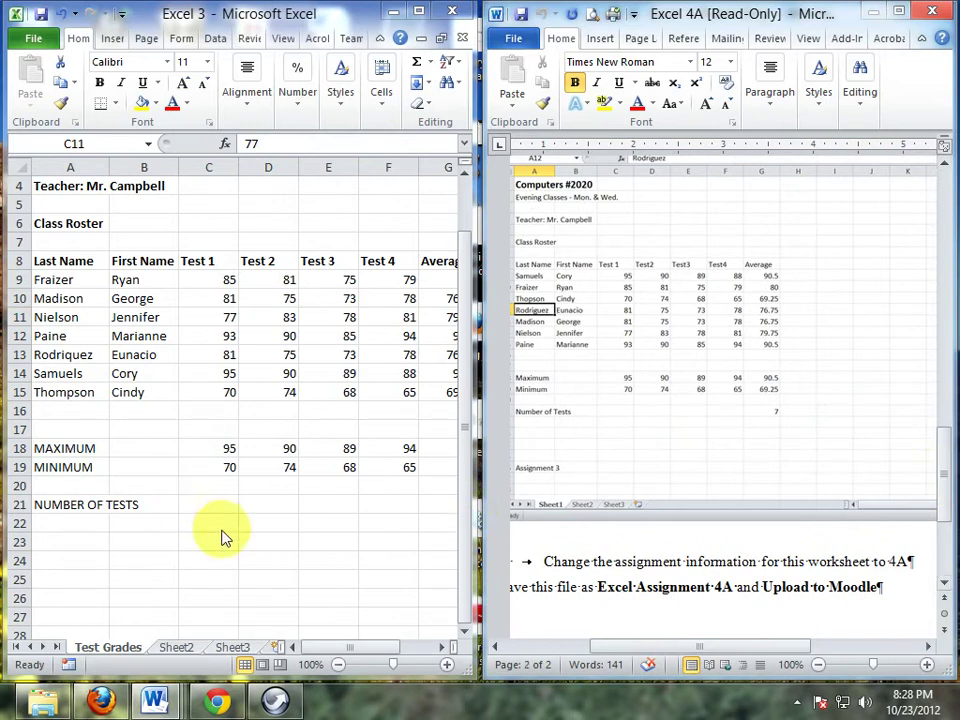
Save the workbook as a new copy named 'Excel 4A'
left_click(318, 648)
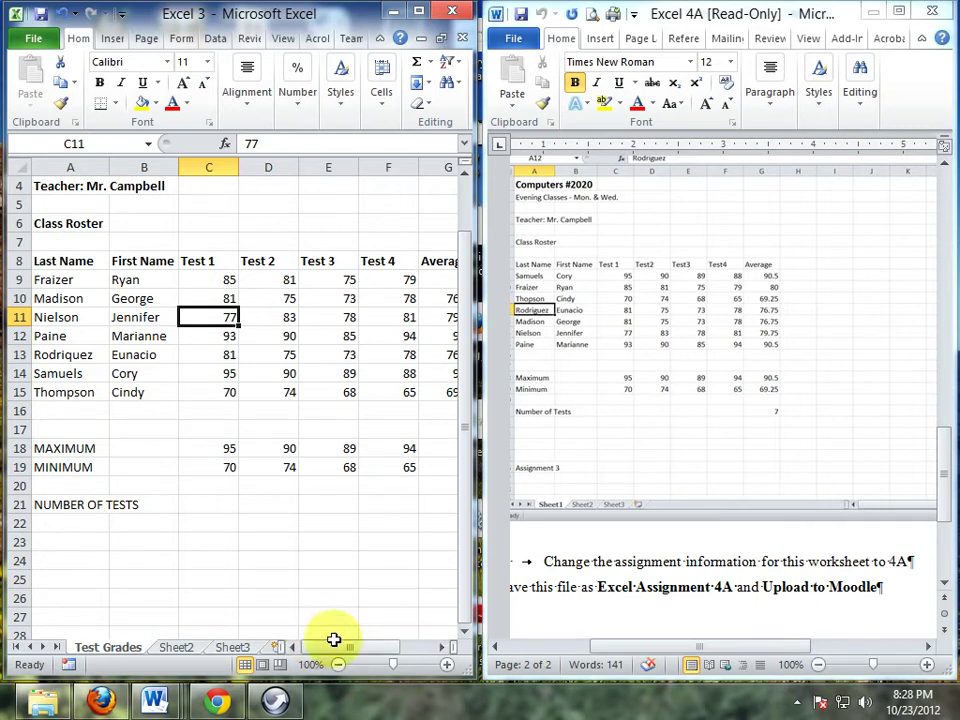
left_click(35, 40)
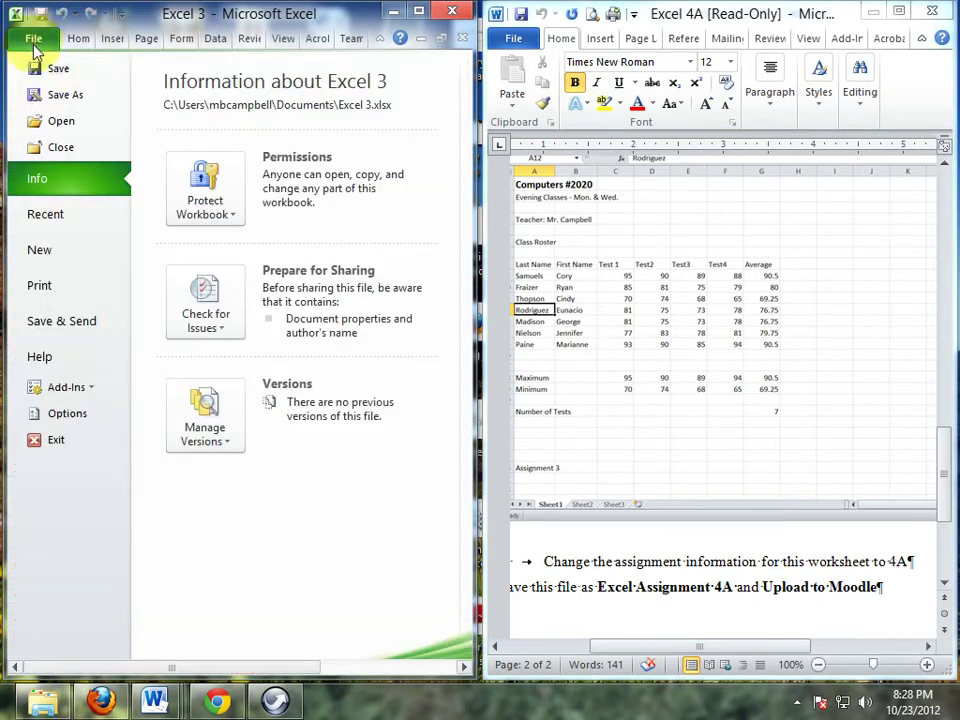
left_click(40, 94)
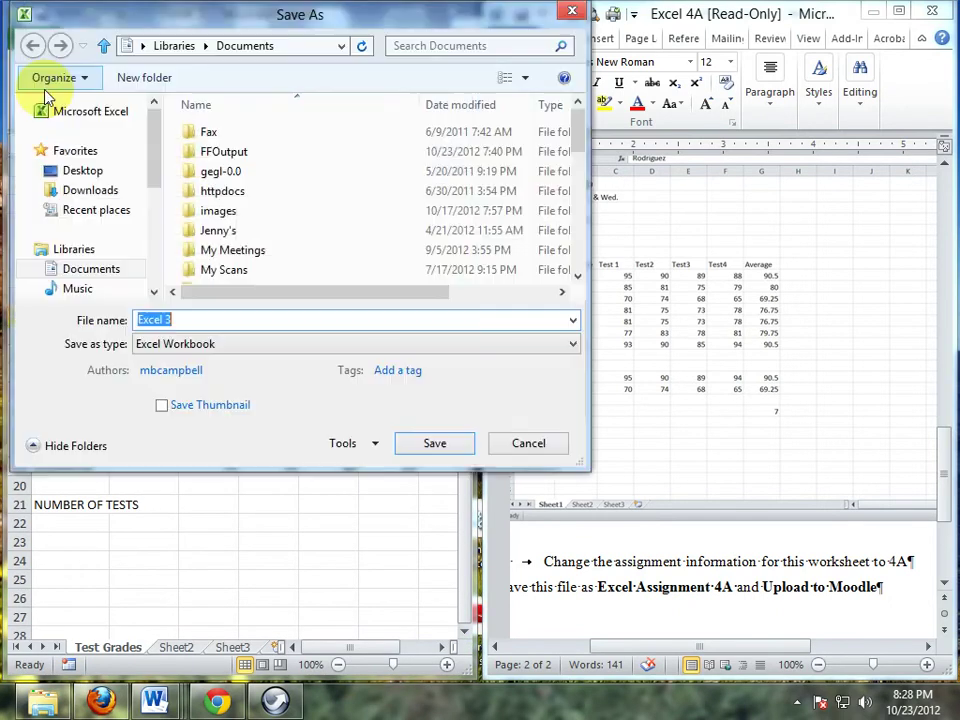
left_click(170, 319)
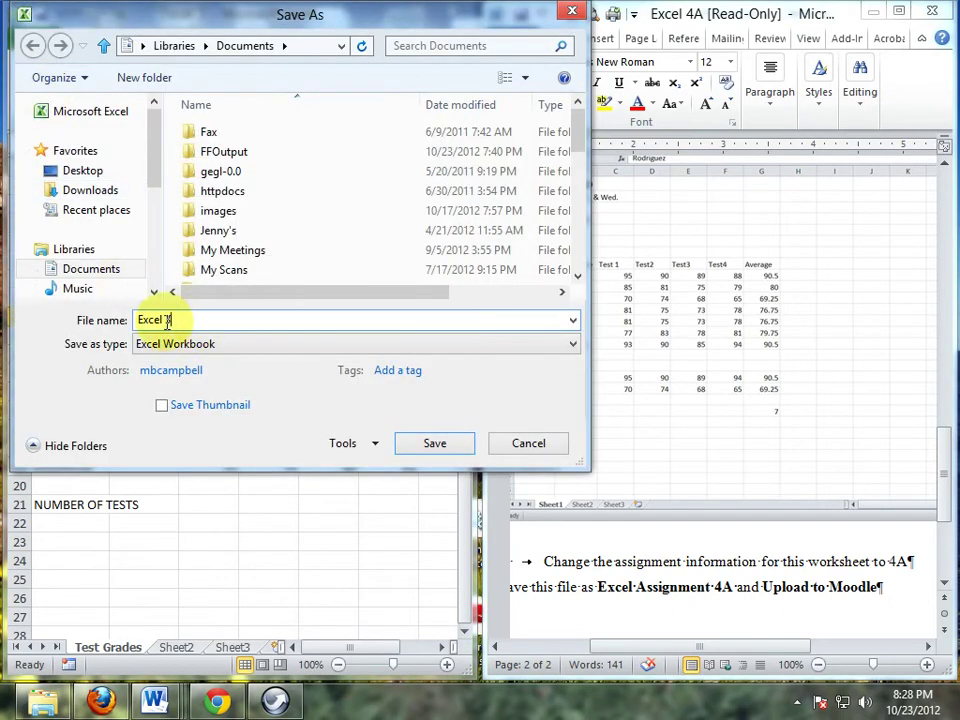
type("4A")
left_click(435, 444)
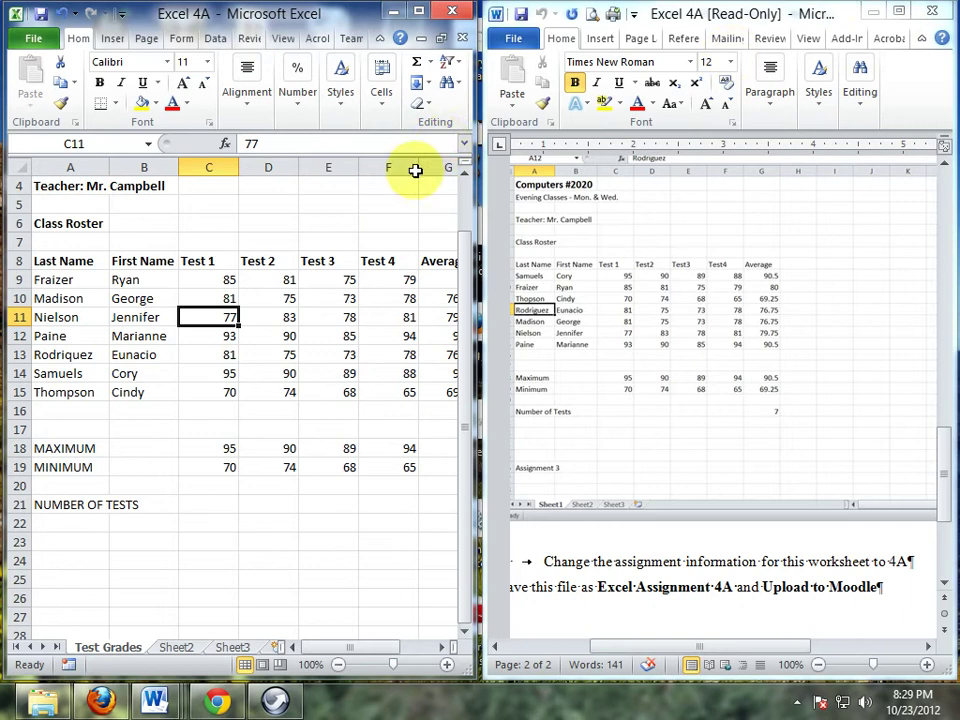
In Custom Sort, set the first level to Average, smallest to largest
left_click(447, 70)
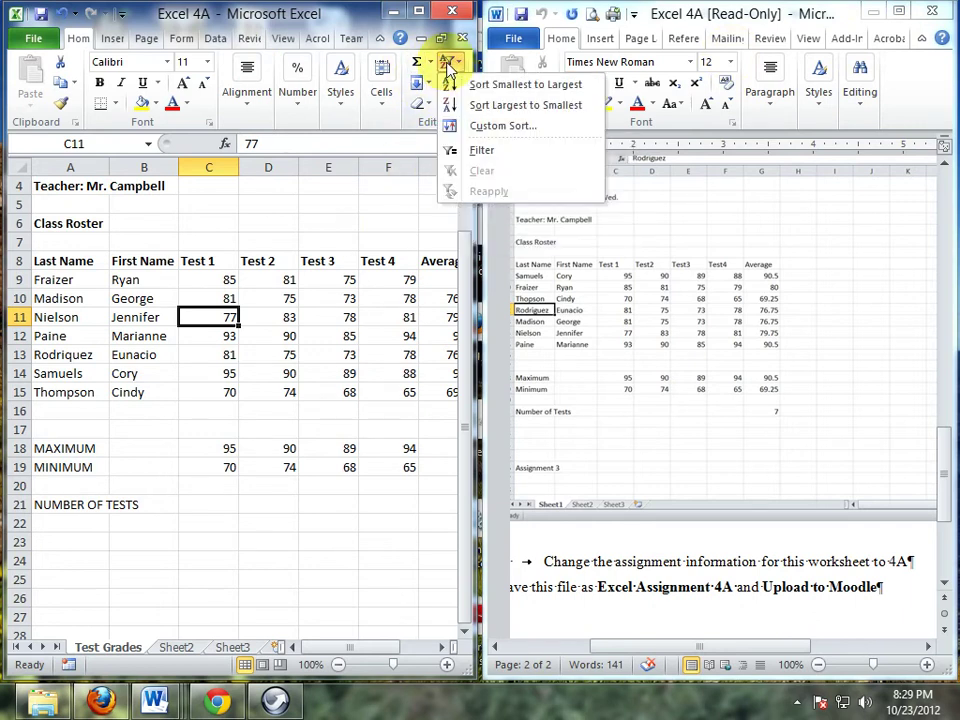
left_click(476, 129)
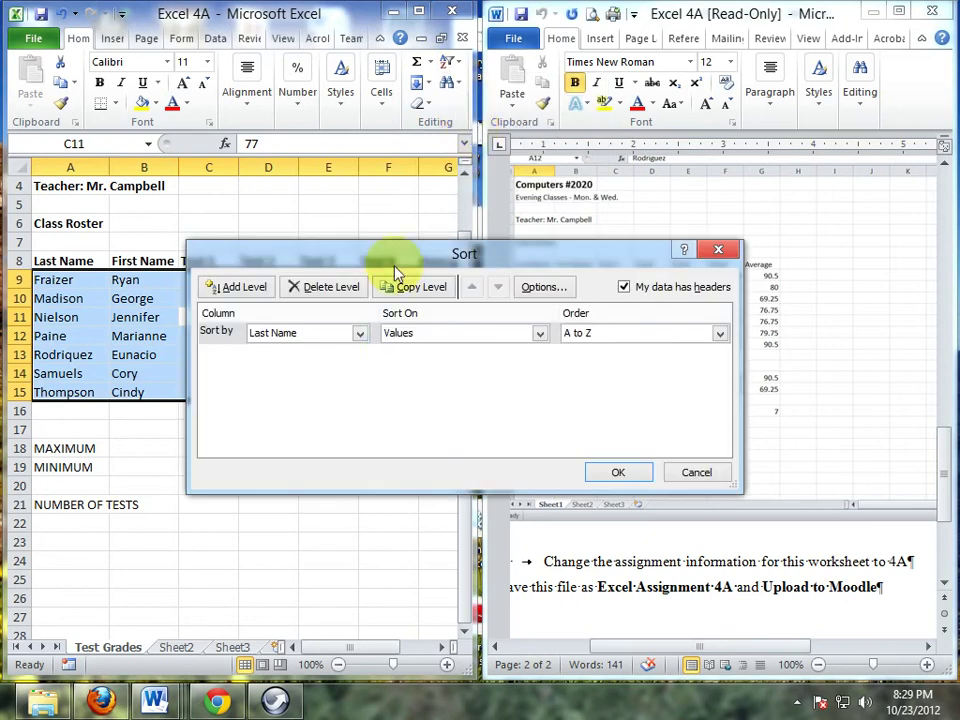
left_click_drag(399, 261, 357, 352)
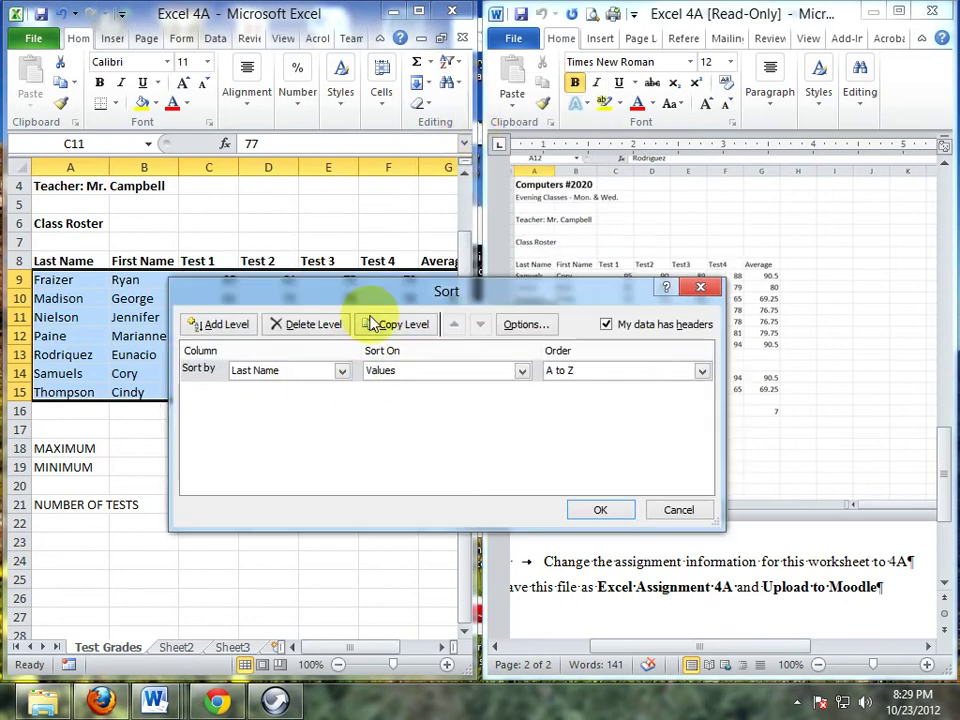
left_click(318, 425)
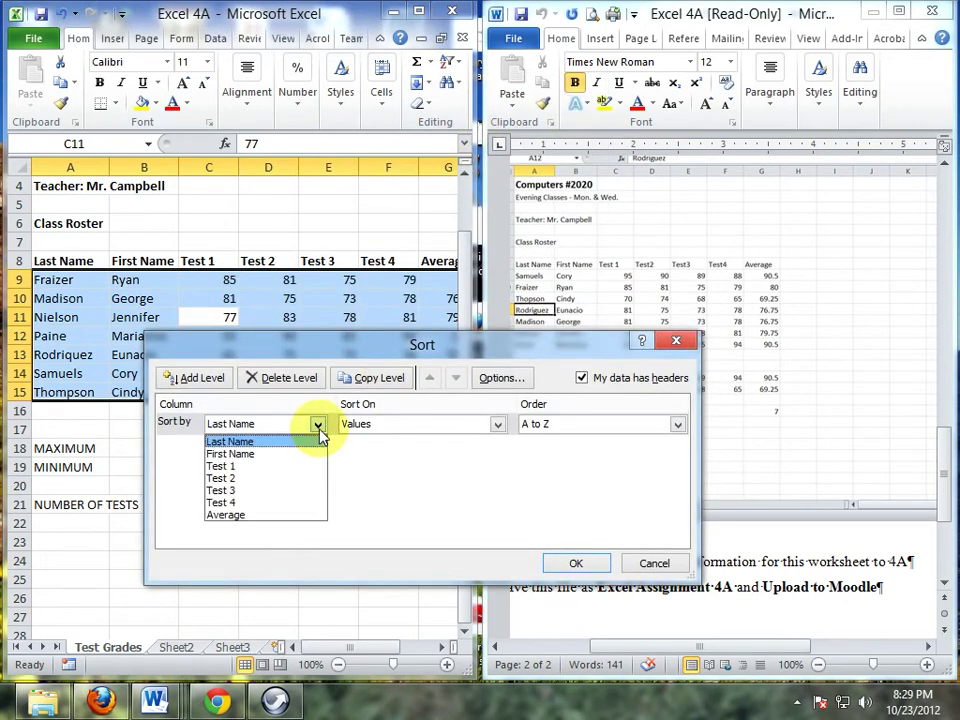
left_click(300, 516)
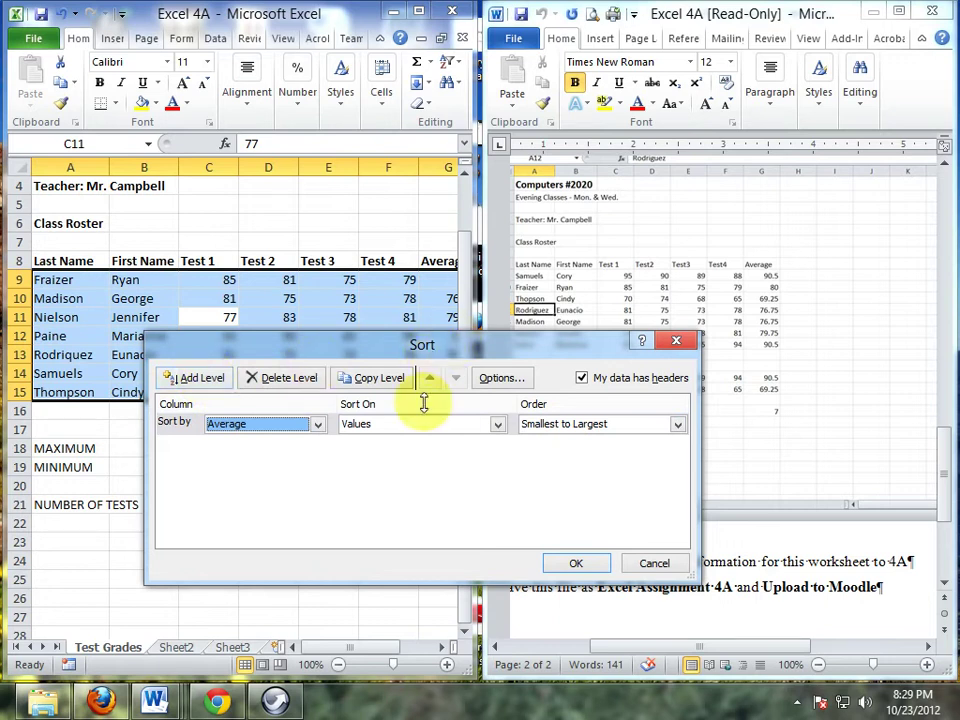
left_click_drag(456, 345, 418, 436)
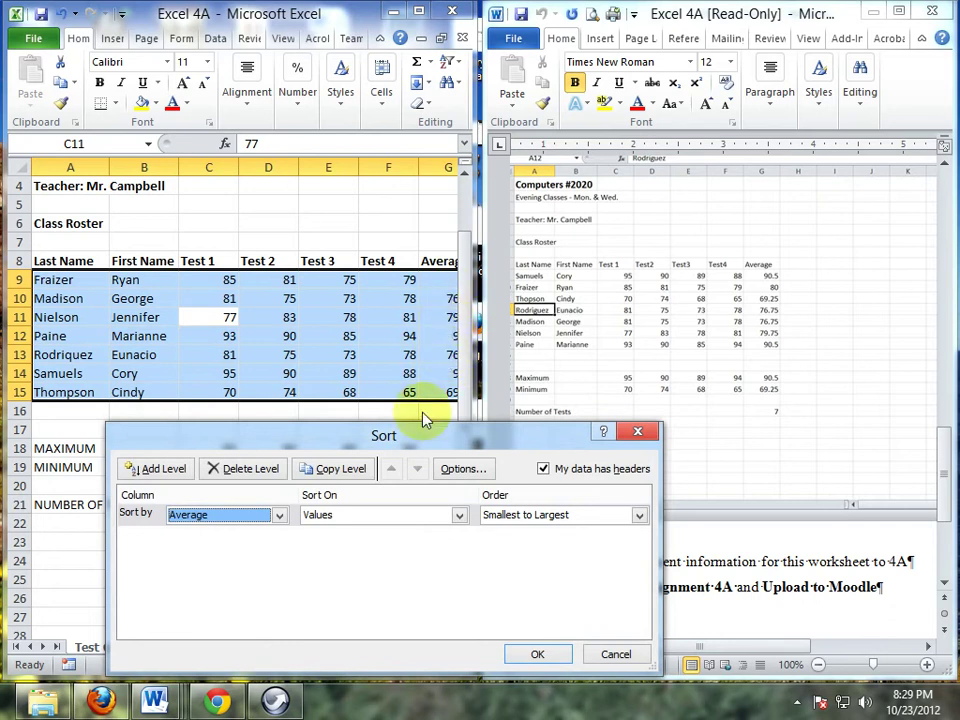
Add a second sort level by Last Name, Z to A, and apply the sort
left_click(176, 478)
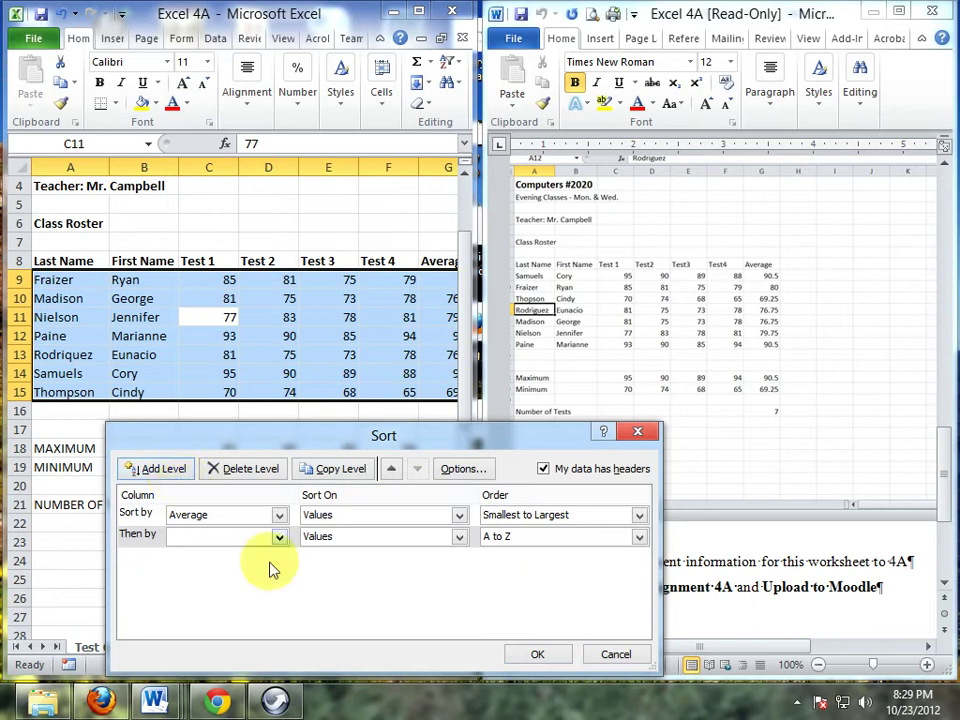
left_click(279, 537)
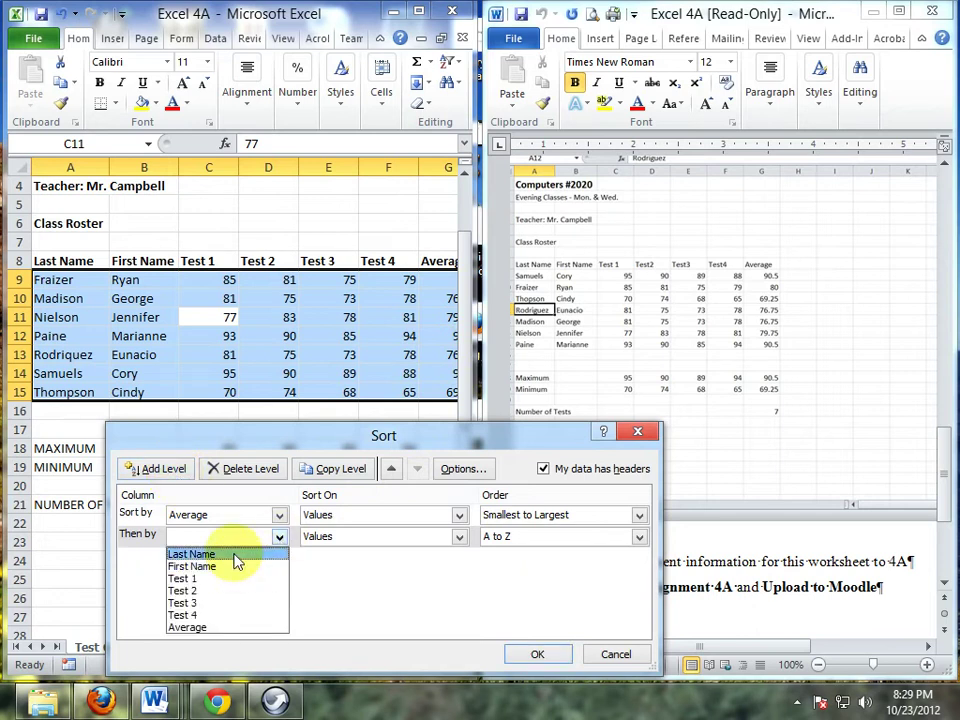
left_click(200, 554)
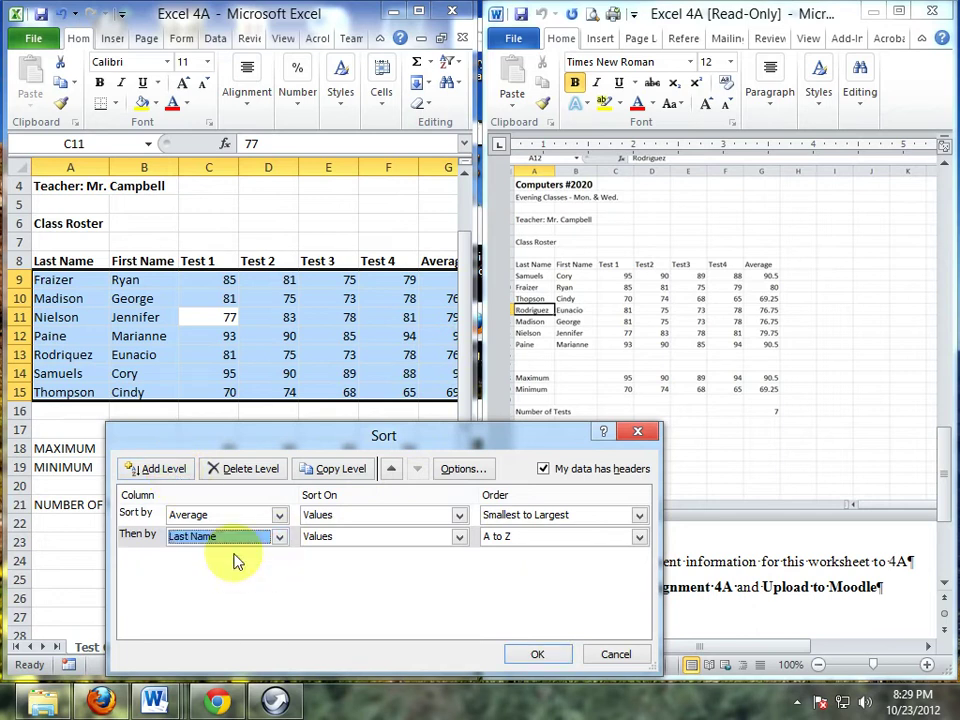
left_click(639, 540)
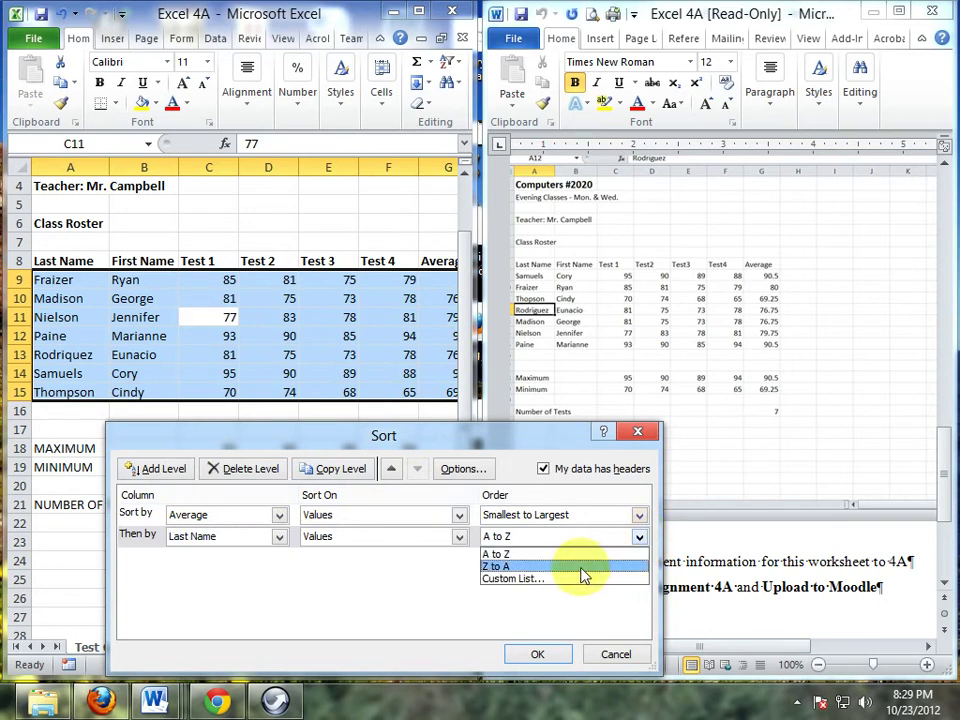
left_click(583, 568)
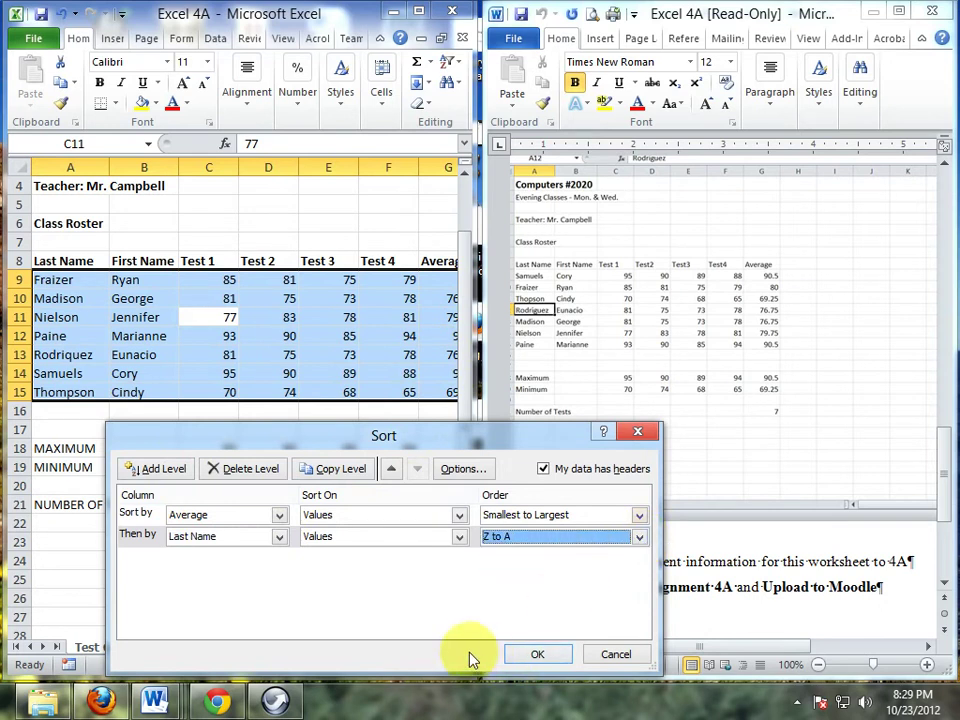
left_click(535, 655)
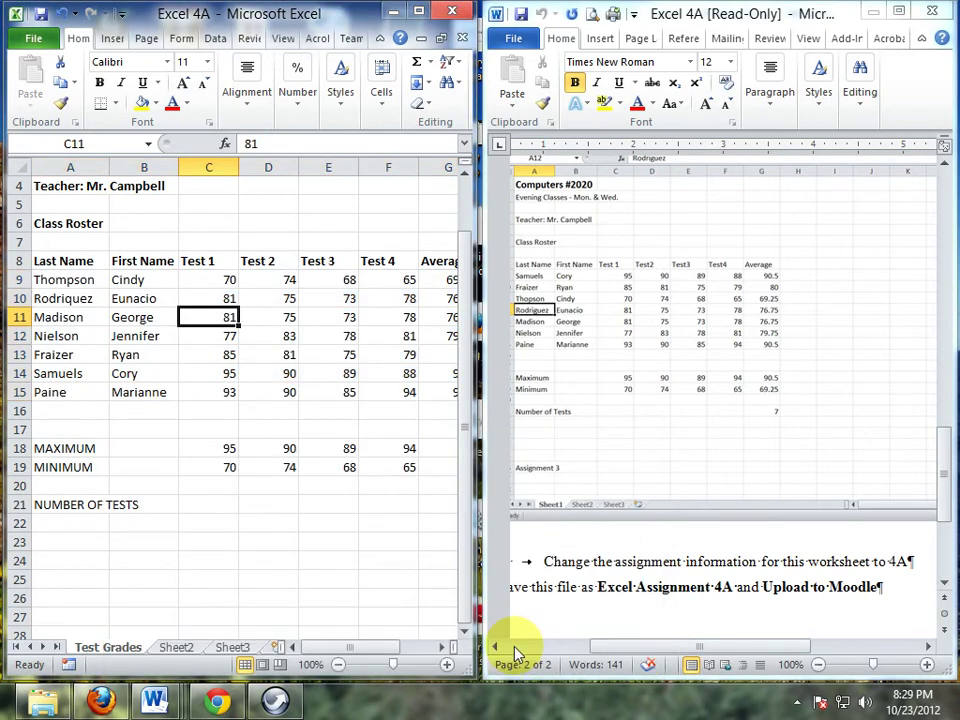
left_click(380, 648)
left_click_drag(380, 648, 392, 650)
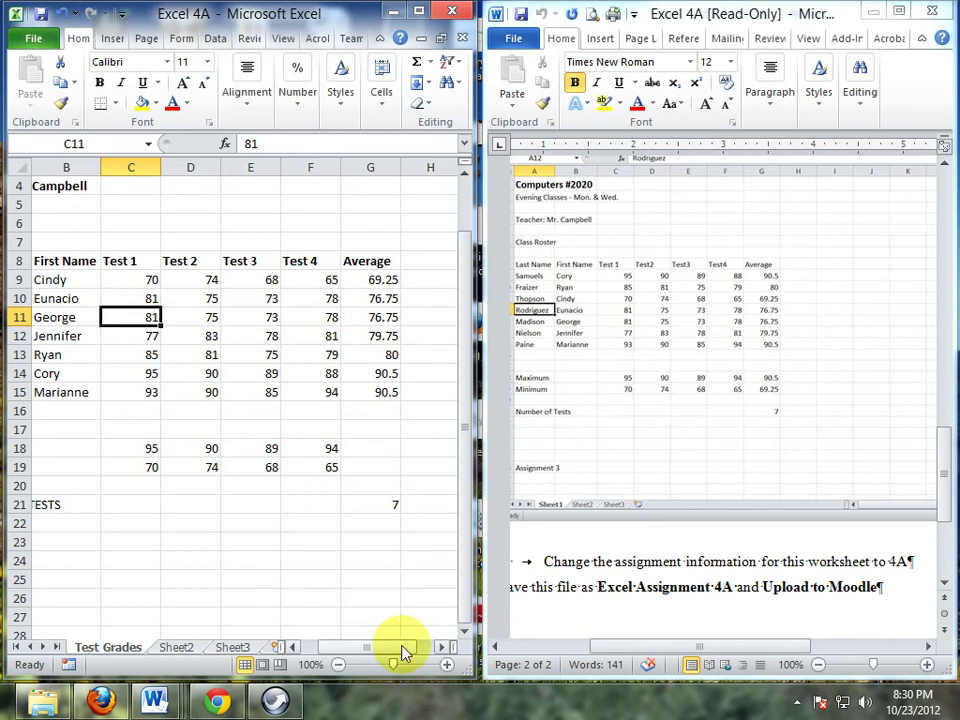
left_click_drag(392, 649, 378, 652)
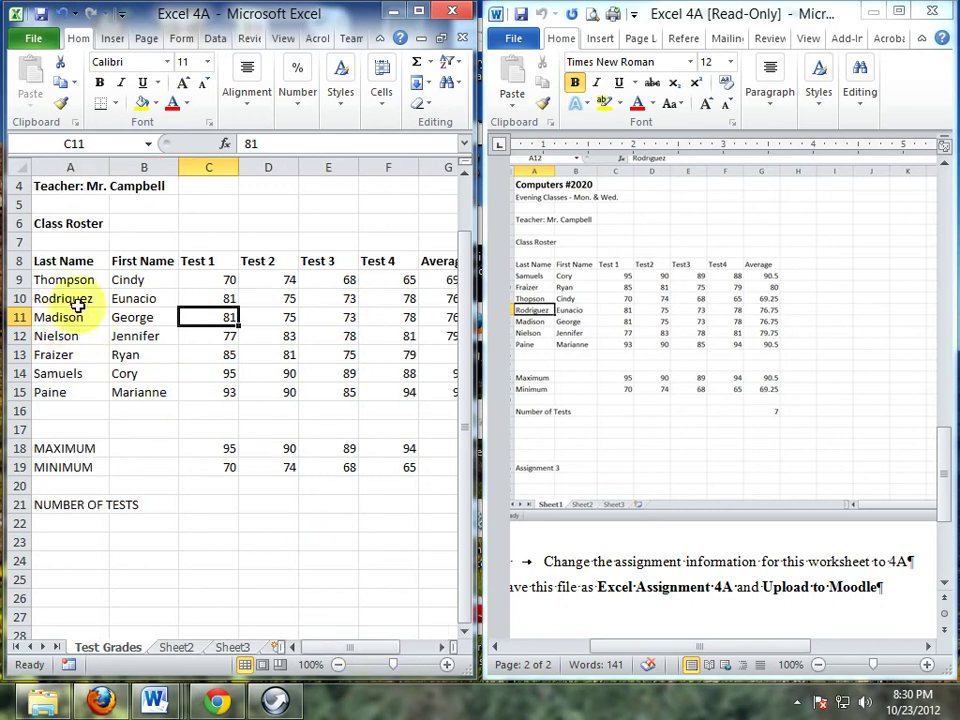
left_click(174, 505)
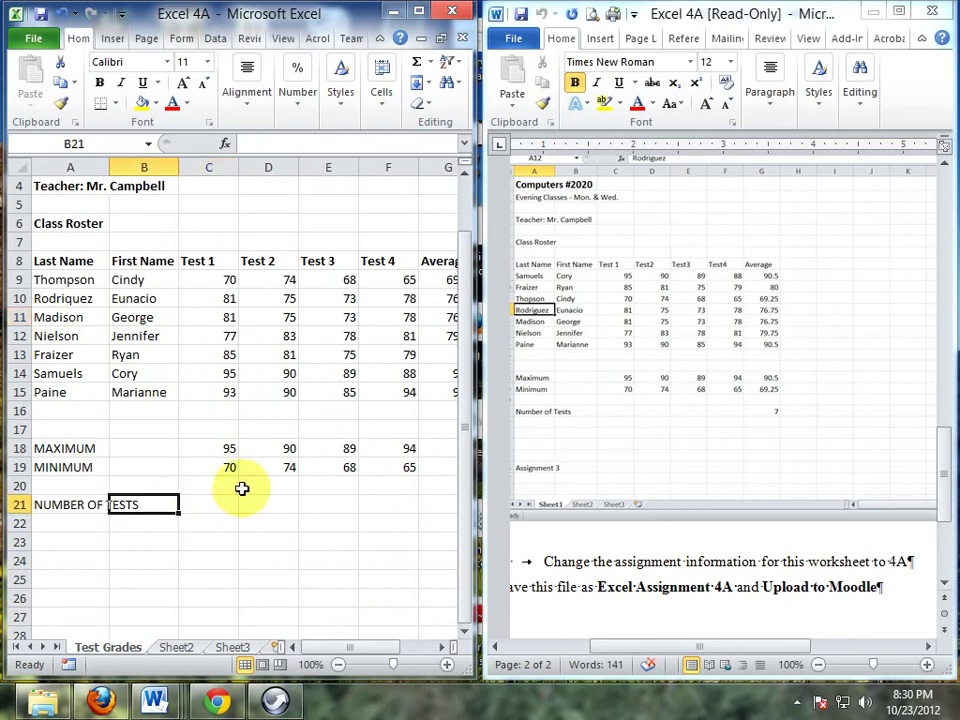
Save the re-sorted workbook as a new file named 'Excel 4B'
left_click(30, 38)
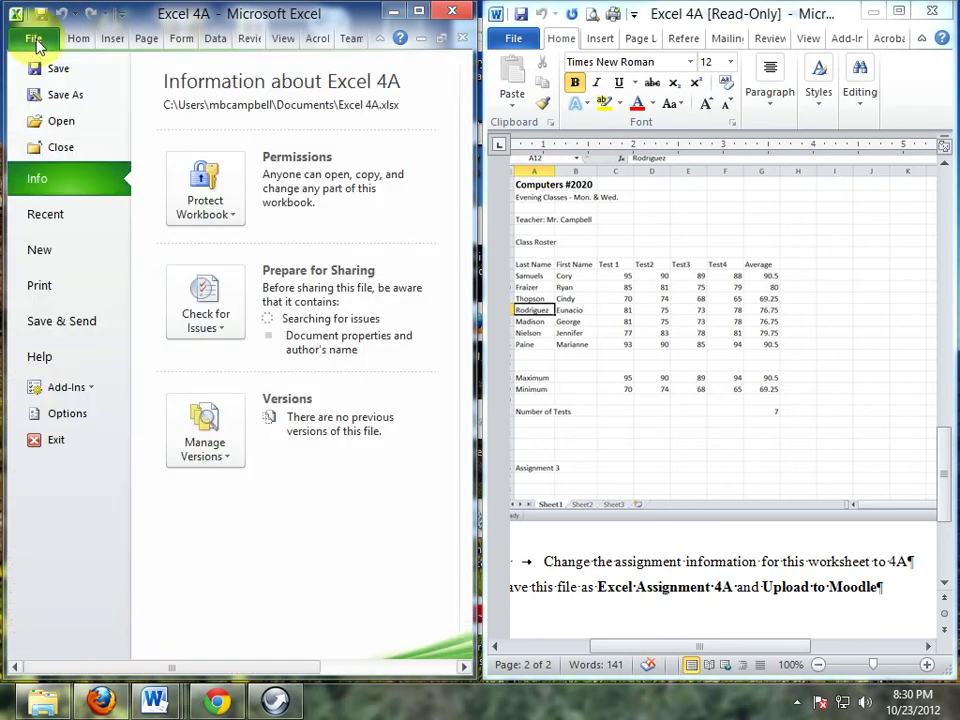
left_click(71, 96)
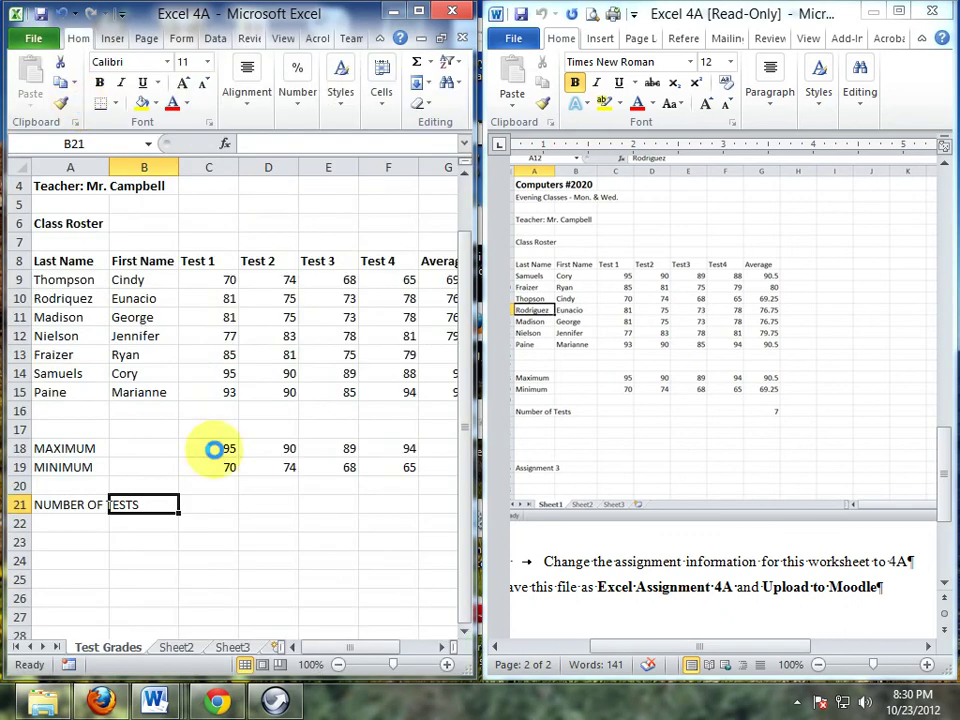
left_click(193, 320)
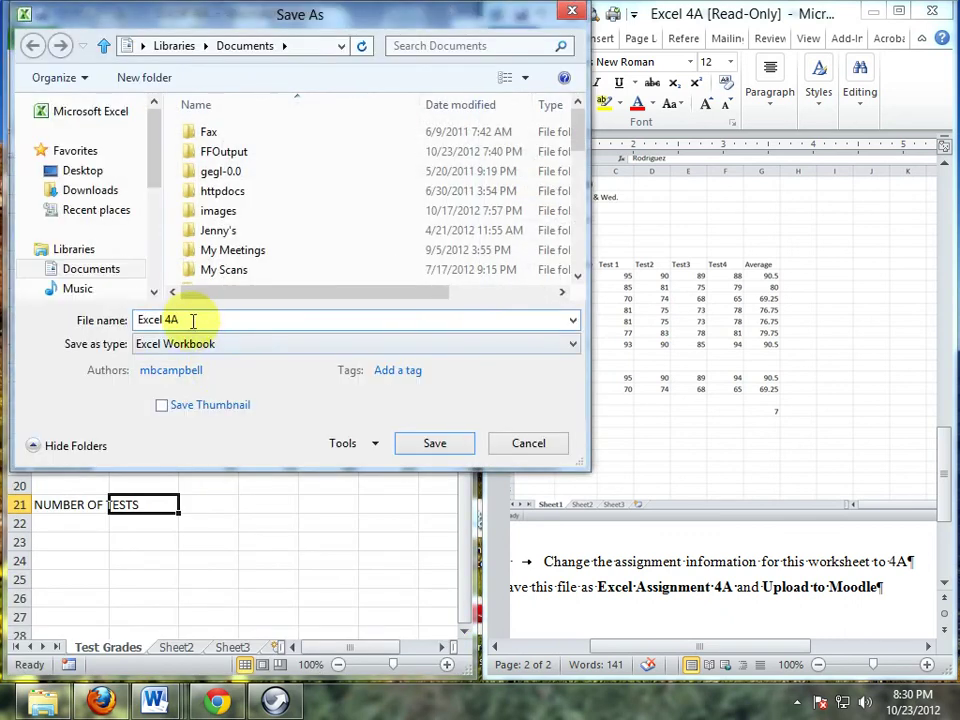
key("BackSpace")
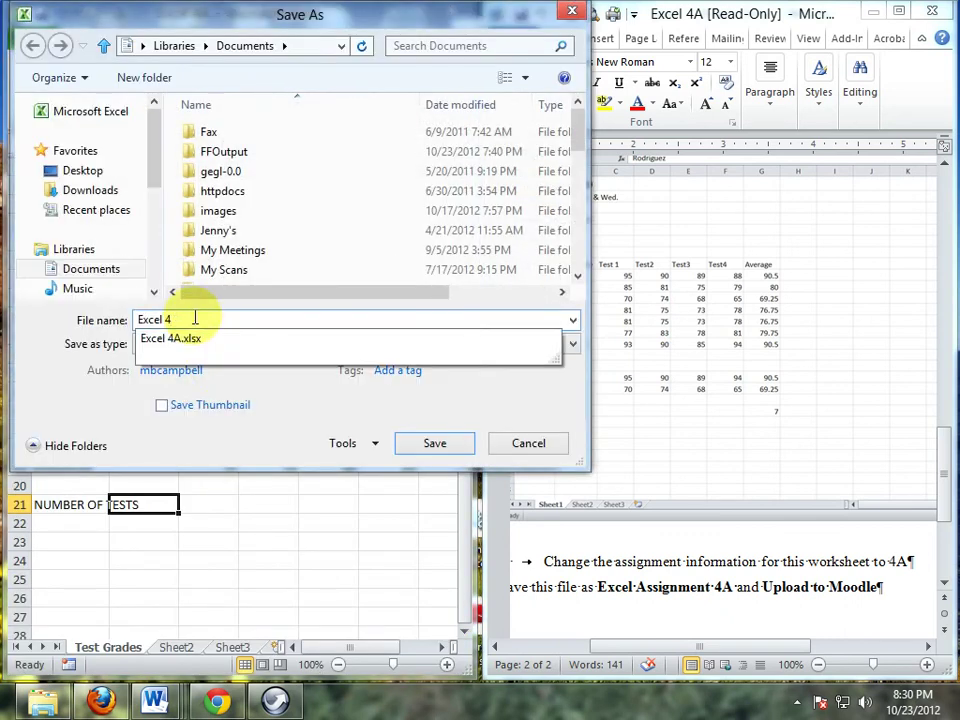
type("B")
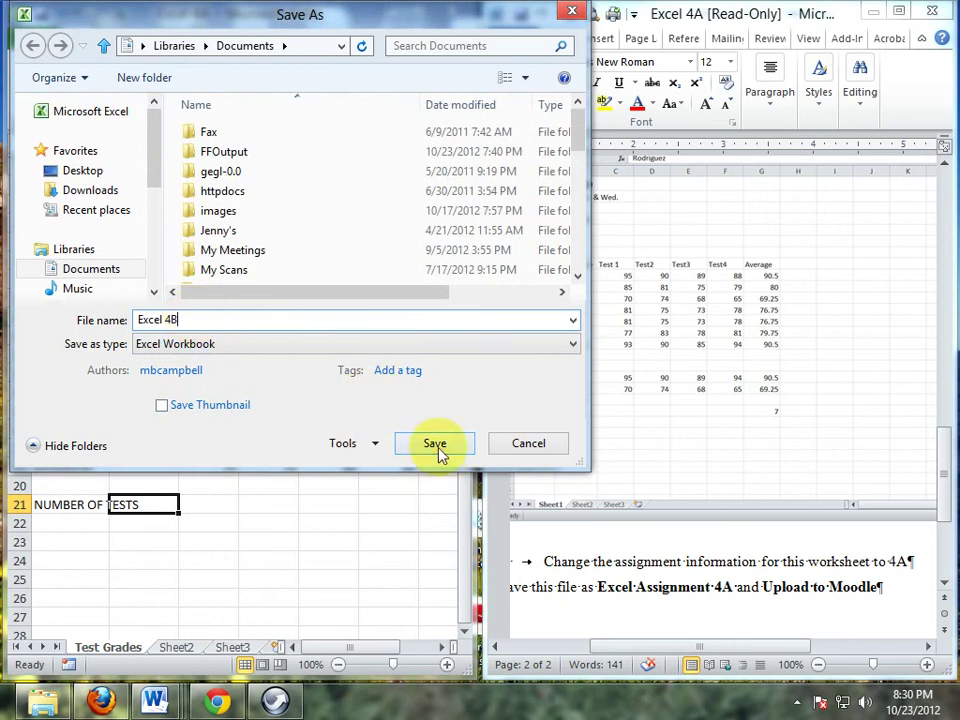
left_click(437, 446)
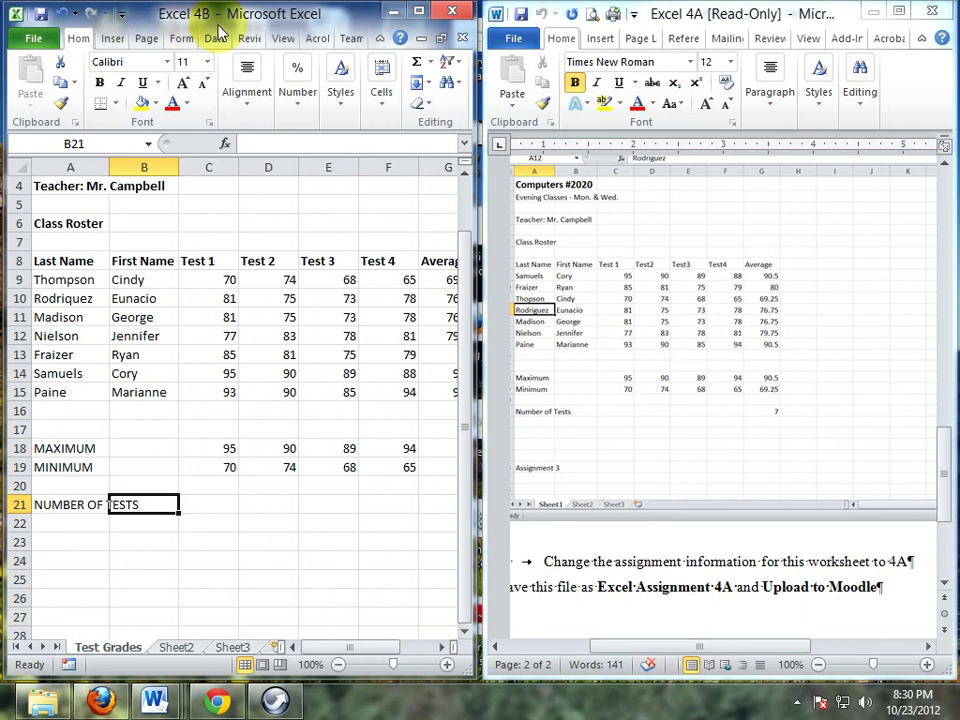
left_click(798, 705)
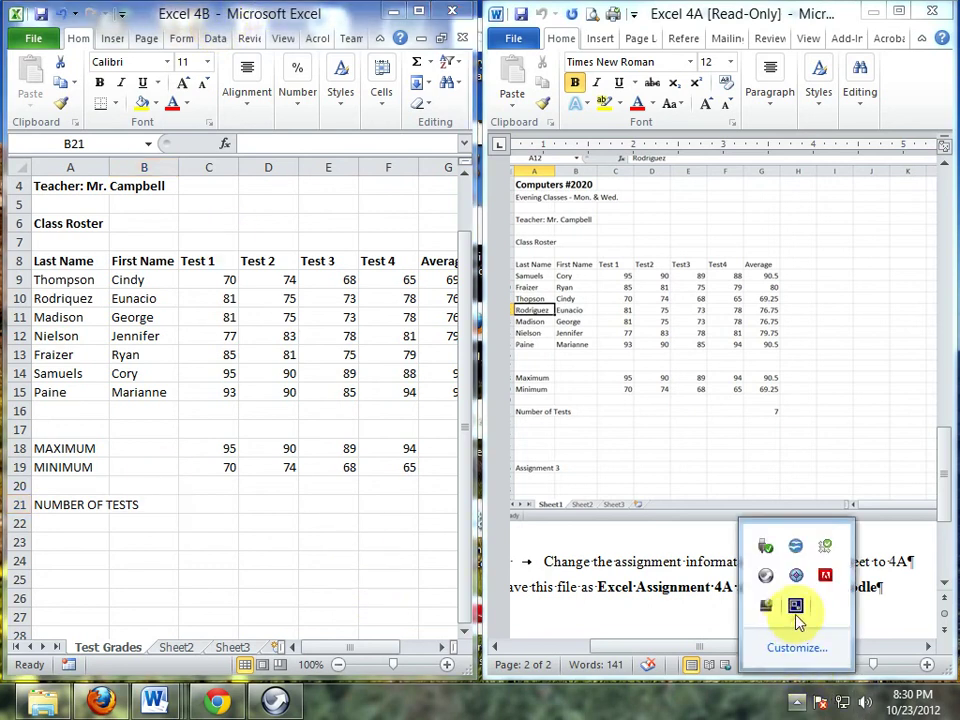